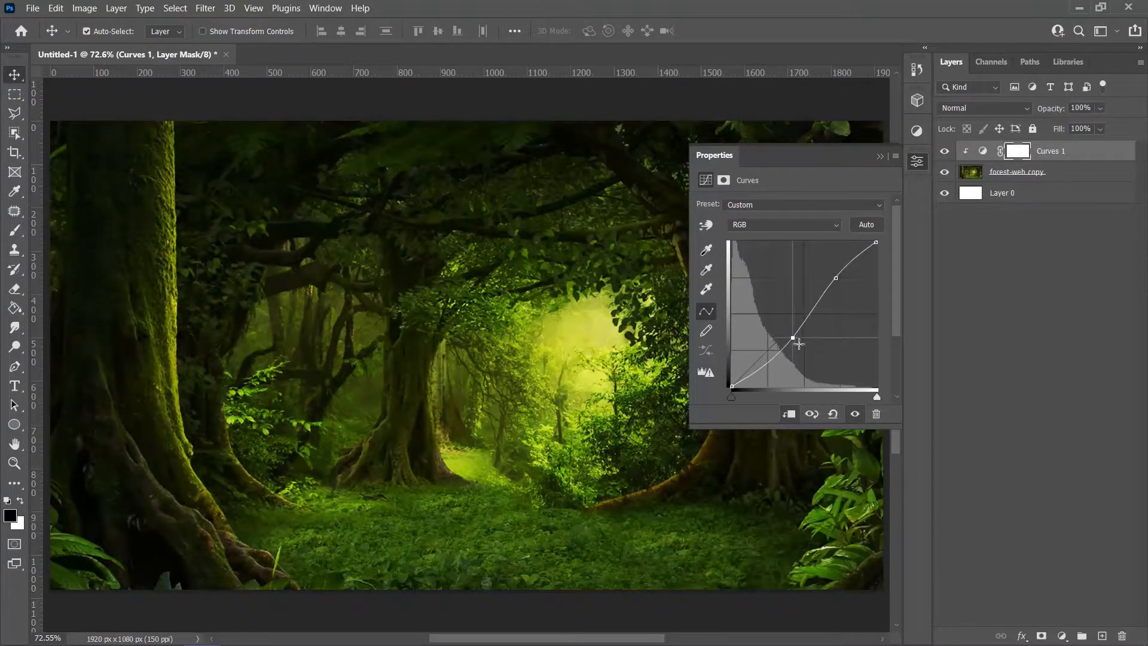
- Reshape the Curves 1 adjustment by lowering the shadow point and shifting the highlight point to darken the forest
click(768, 363)
key(ctrl+z)
drag(795, 347, 789, 357)
drag(836, 278, 844, 275)
click(983, 269)
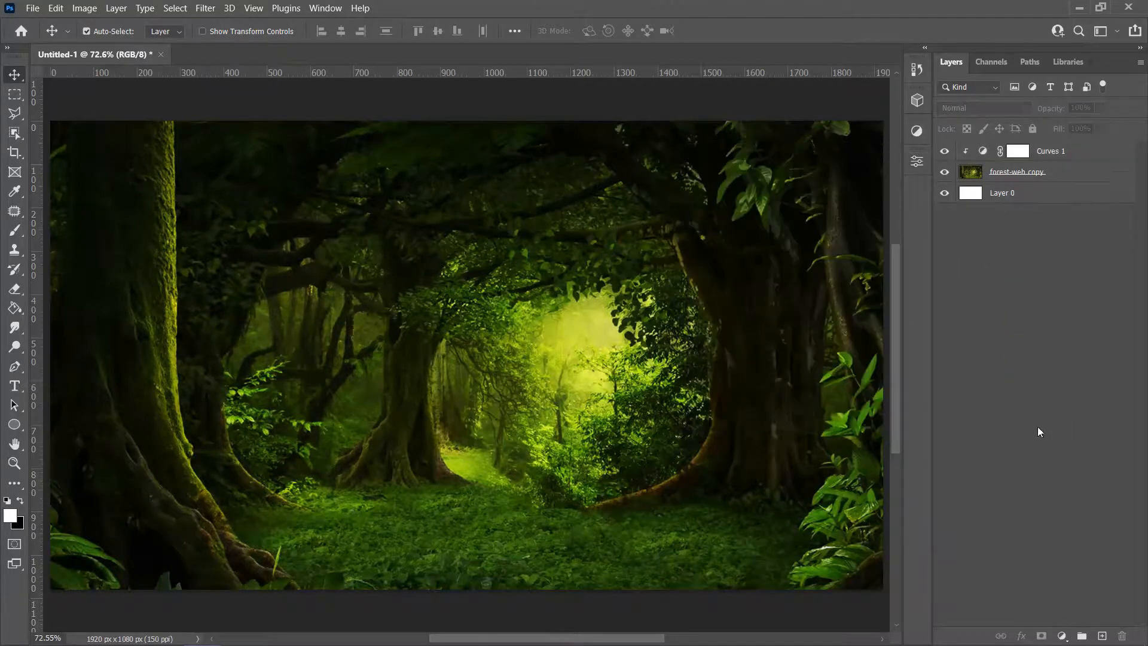
- Add a Levels adjustment above Curves 1, clip it to the forest image, and lower its white output level to darken the scene
click(1072, 153)
click(1070, 634)
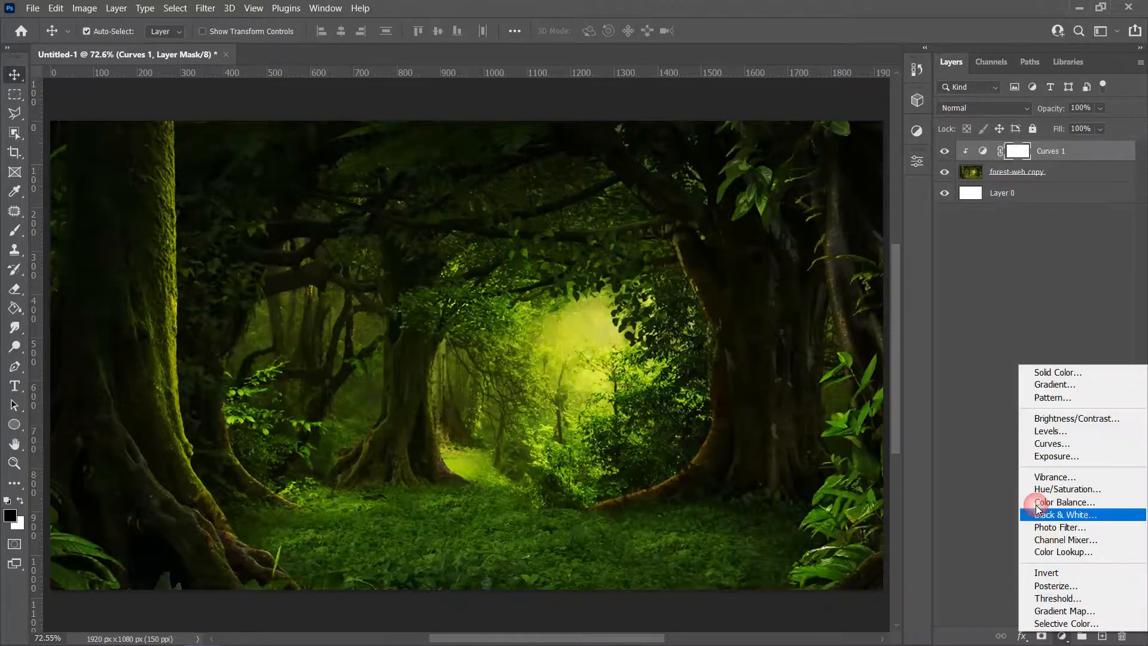
click(1028, 432)
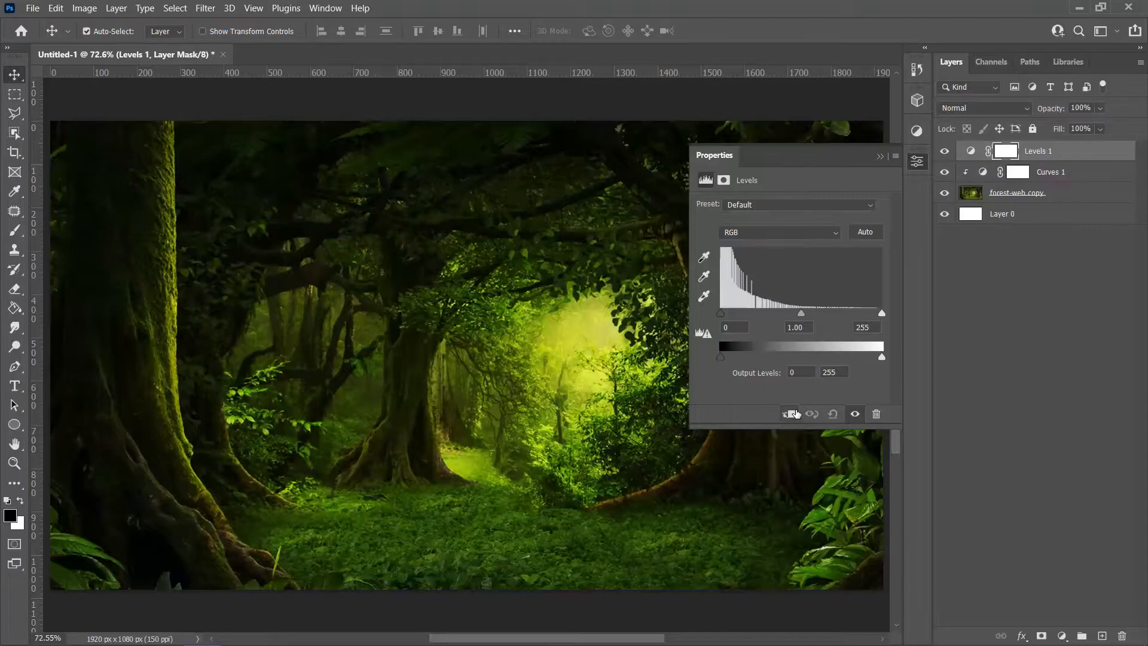
click(789, 411)
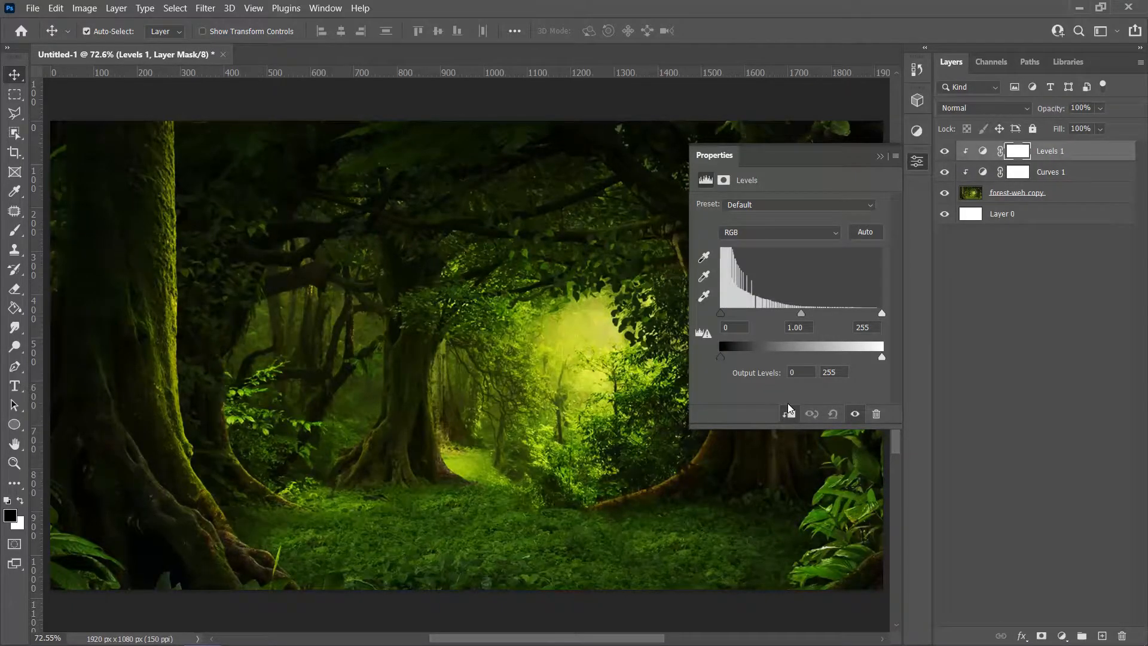
drag(881, 358, 841, 345)
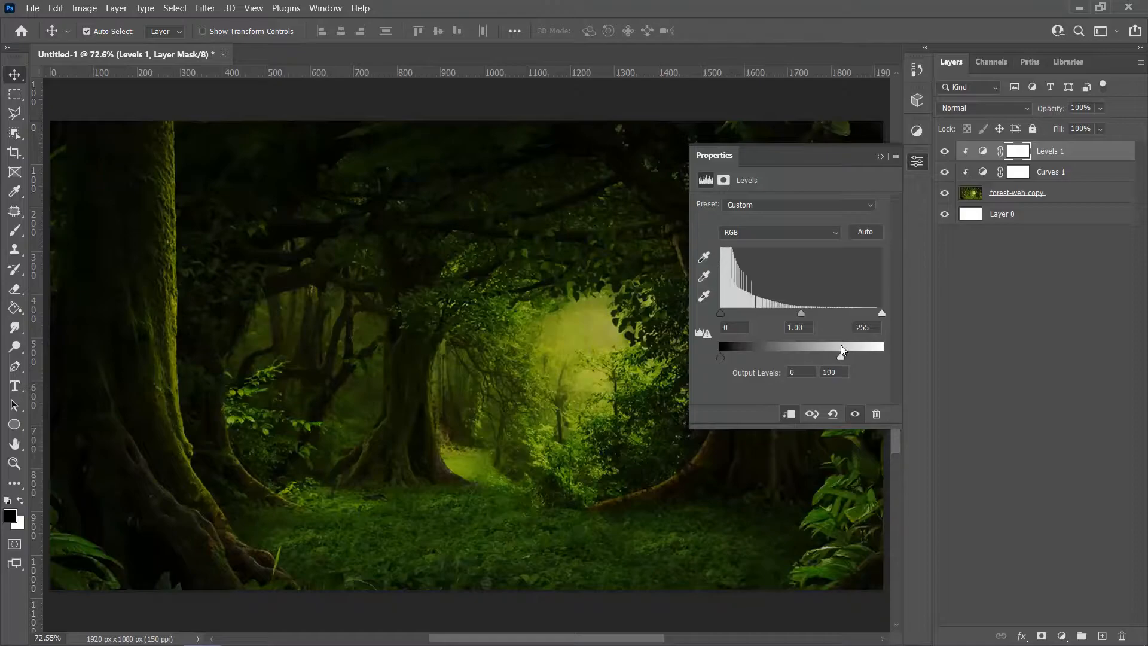
drag(841, 357, 816, 348)
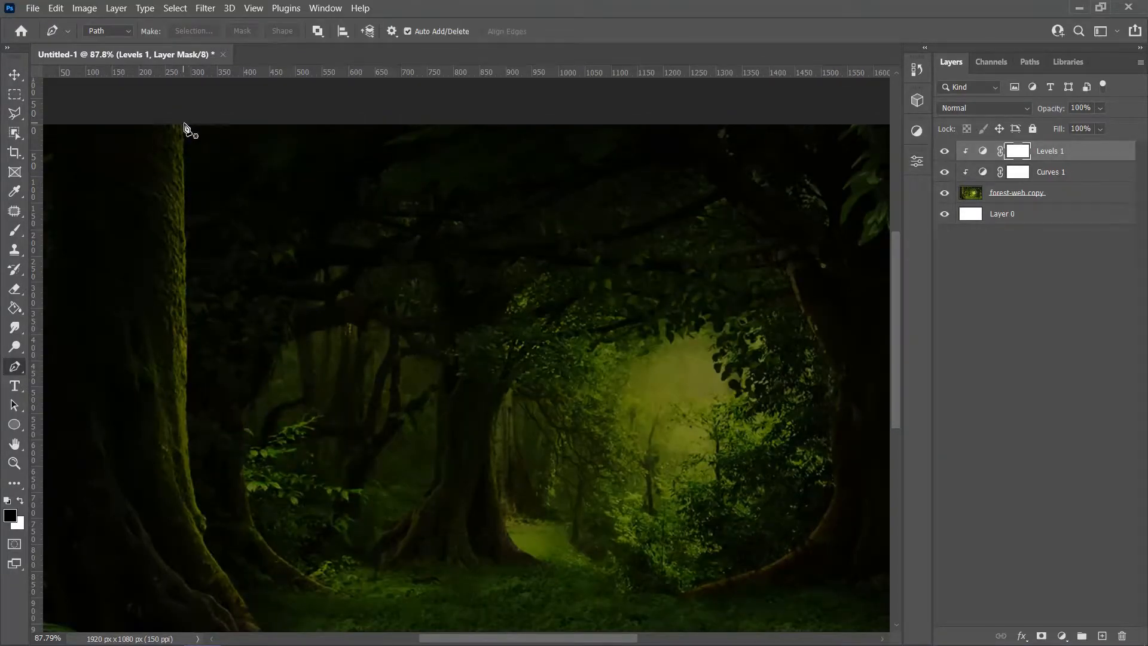
- Start a Pen path at the top of the left foreground tree and trace its inner trunk edge down to the mossy bump
click(183, 123)
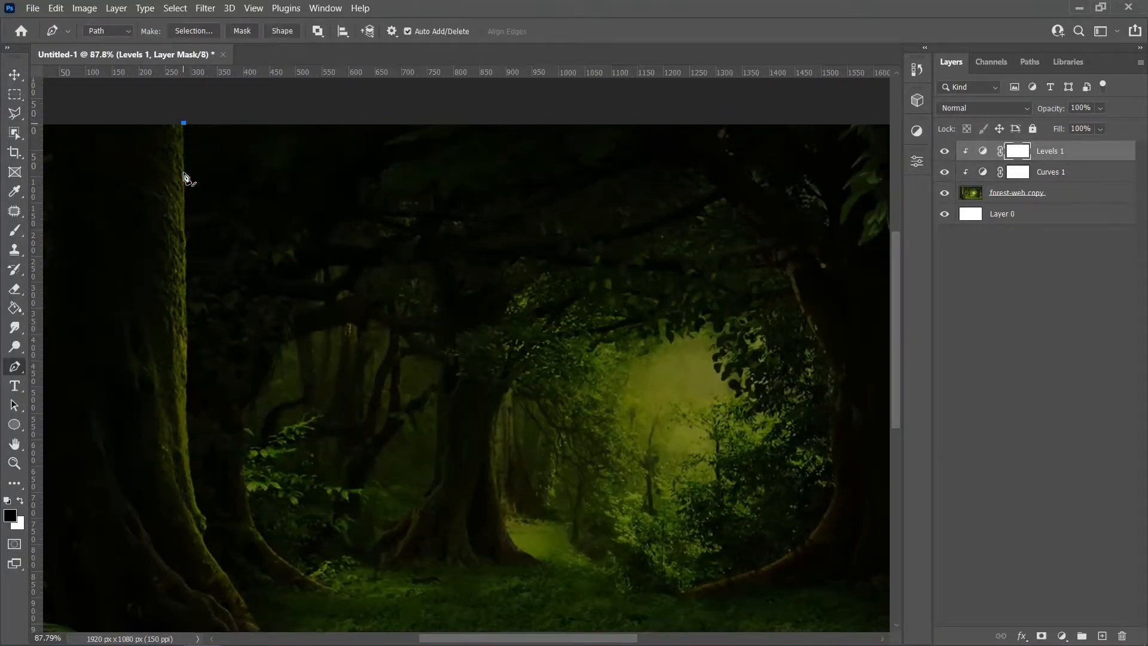
scroll(195, 142, up, 5)
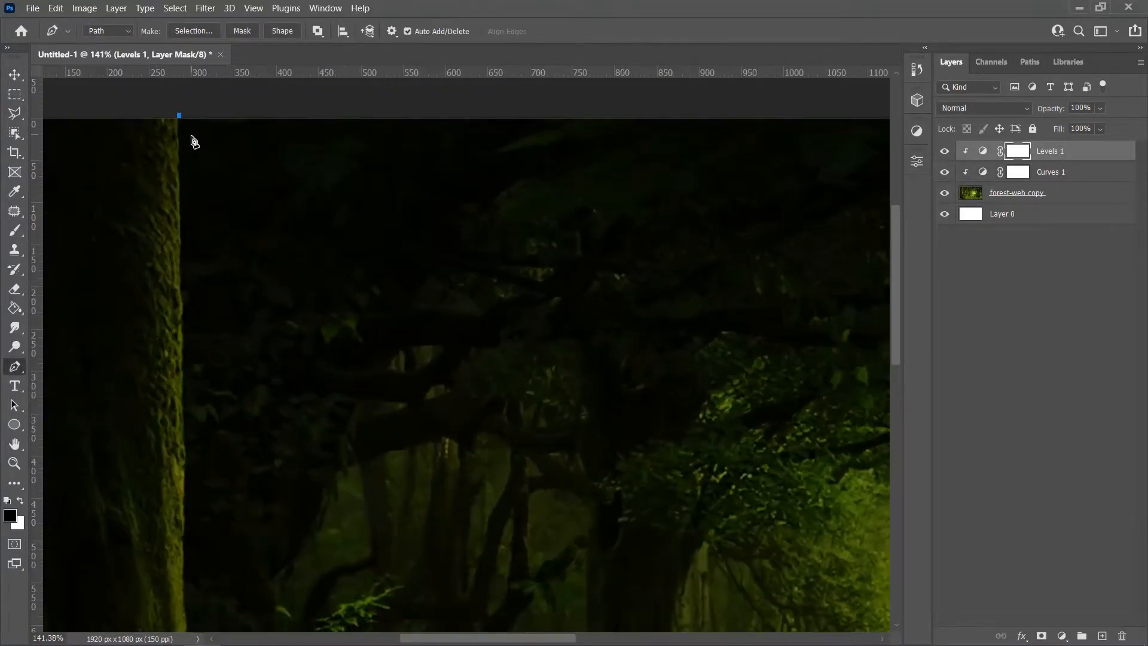
click(180, 200)
scroll(200, 323, down, 2)
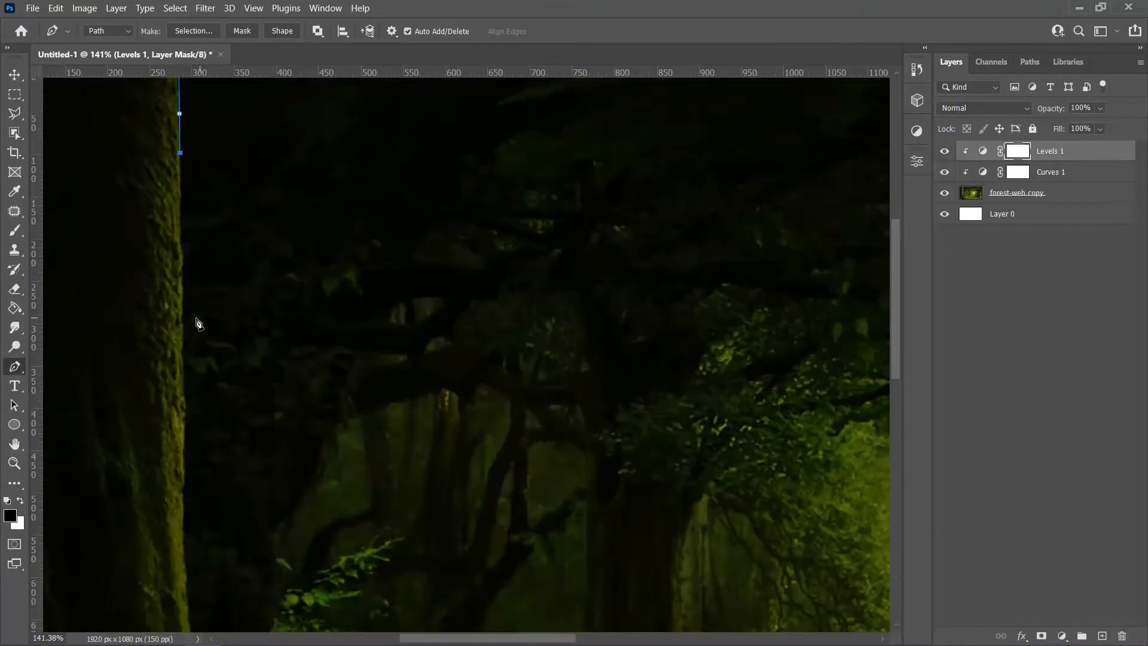
scroll(201, 324, down, 1)
drag(183, 305, 186, 357)
scroll(200, 413, down, 5)
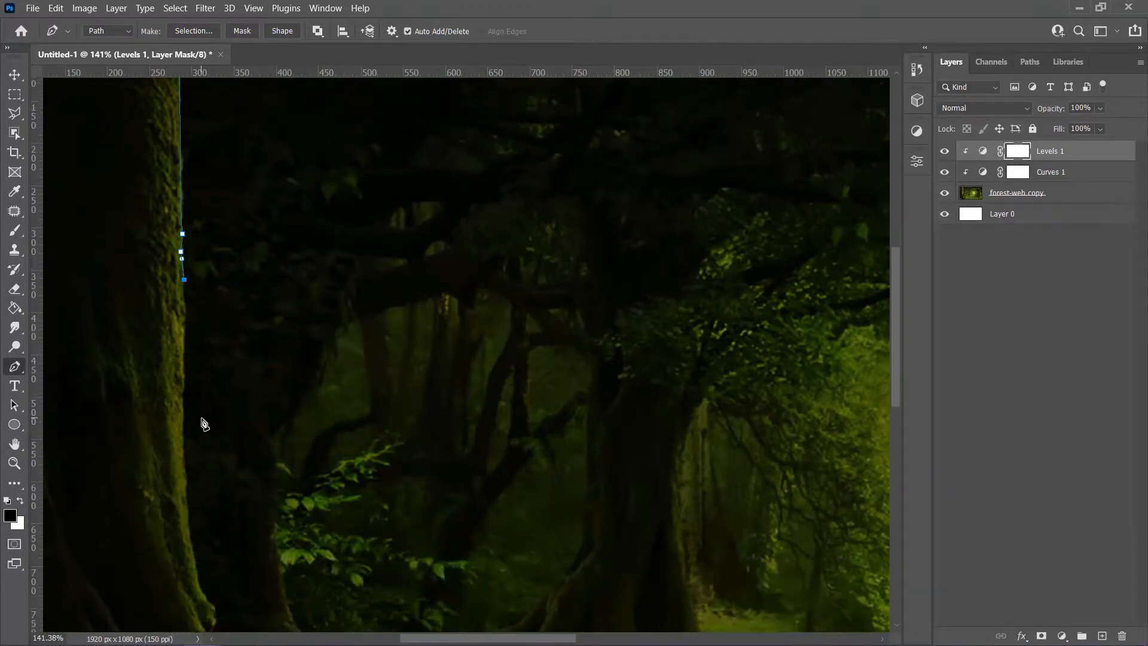
mouse_move(188, 259)
mouse_down()
mouse_move(187, 277)
mouse_move(186, 267)
mouse_up()
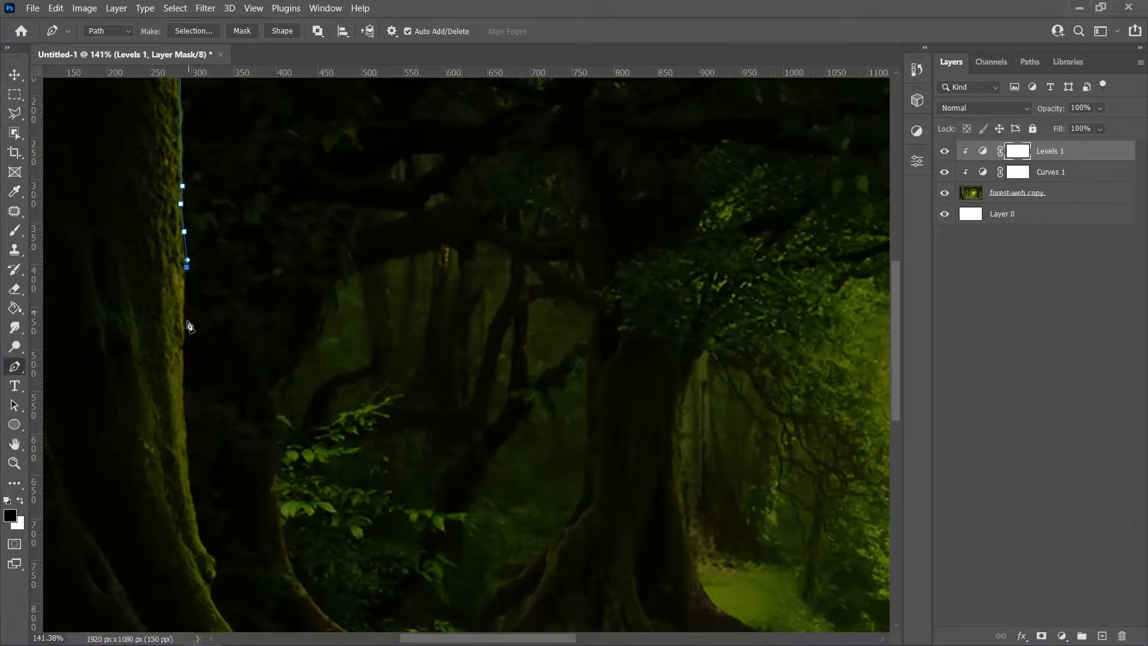
drag(204, 544, 235, 580)
- Continue the Pen path around the small mossy bump on the left tree's lower trunk
scroll(210, 553, down, 7)
scroll(215, 385, up, 5)
click(202, 365)
click(220, 380)
key(ctrl+z)
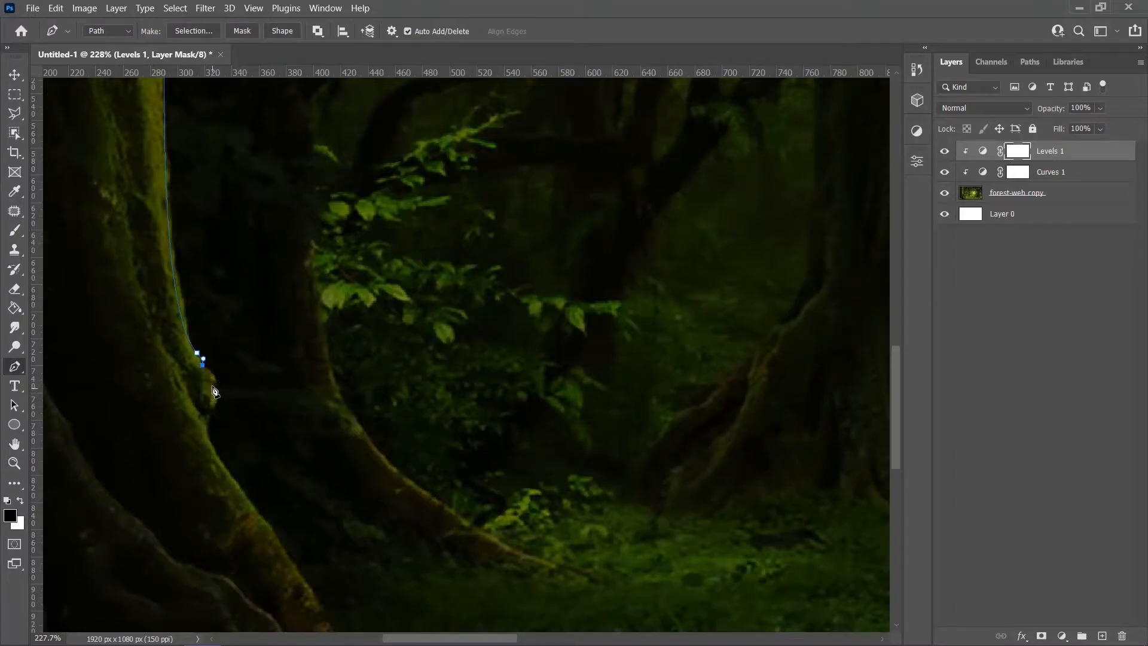
drag(206, 397, 218, 409)
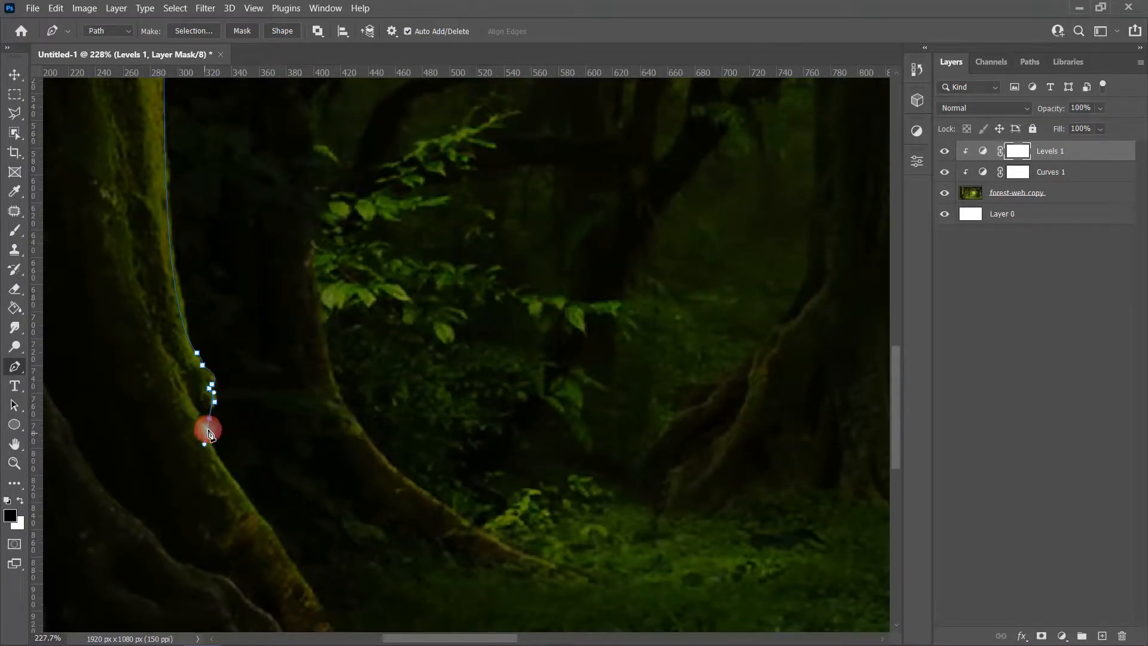
scroll(233, 453, down, 5)
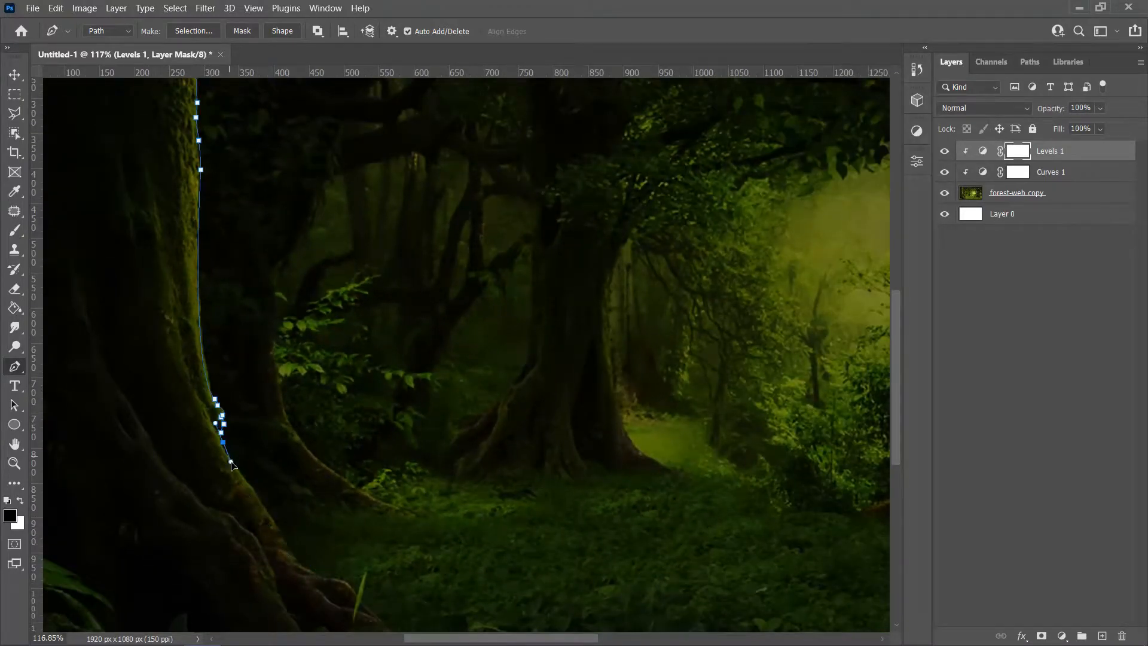
- Extend the Pen path down the left tree's flared root to the bottom edge of the canvas
click(302, 570)
drag(316, 575, 355, 594)
scroll(344, 578, up, 5)
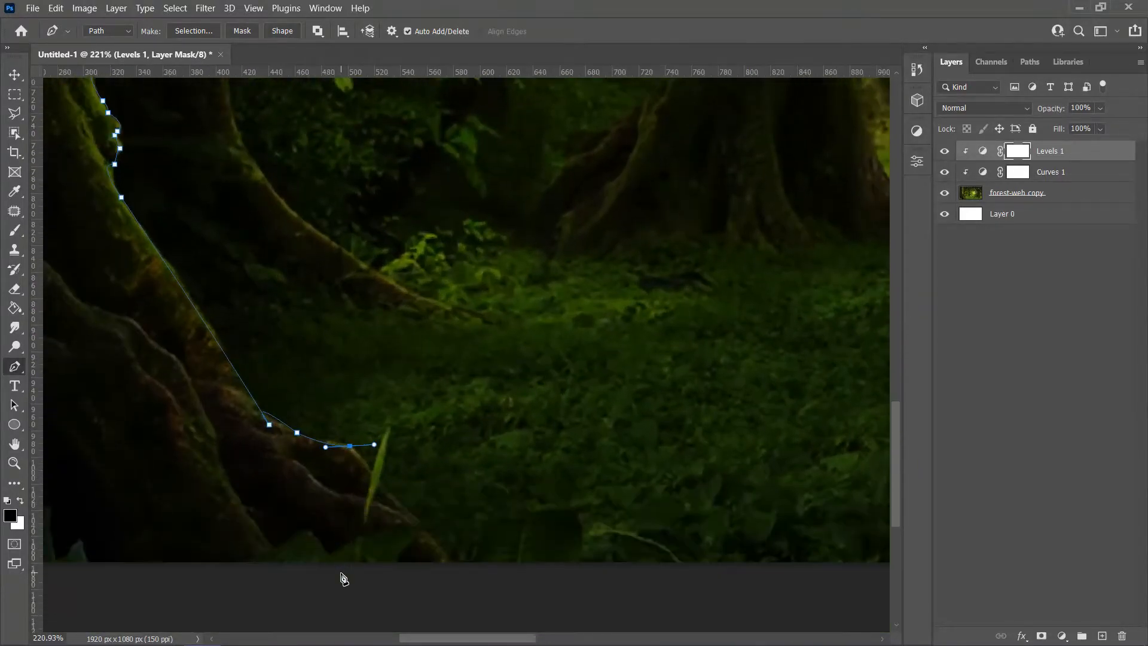
drag(382, 481, 413, 511)
key(ctrl+z)
alt+click(350, 446)
alt+click(392, 493)
drag(456, 565, 469, 577)
- Close the left tree's path by routing it outside the canvas back to its starting point
scroll(459, 569, down, 8)
click(52, 603)
key(ctrl+z)
click(72, 598)
click(64, 114)
click(224, 121)
- Convert the path to a new selection with 0 px feather and copy the left tree from forest-web copy to its own layer
right_click(172, 344)
click(219, 75)
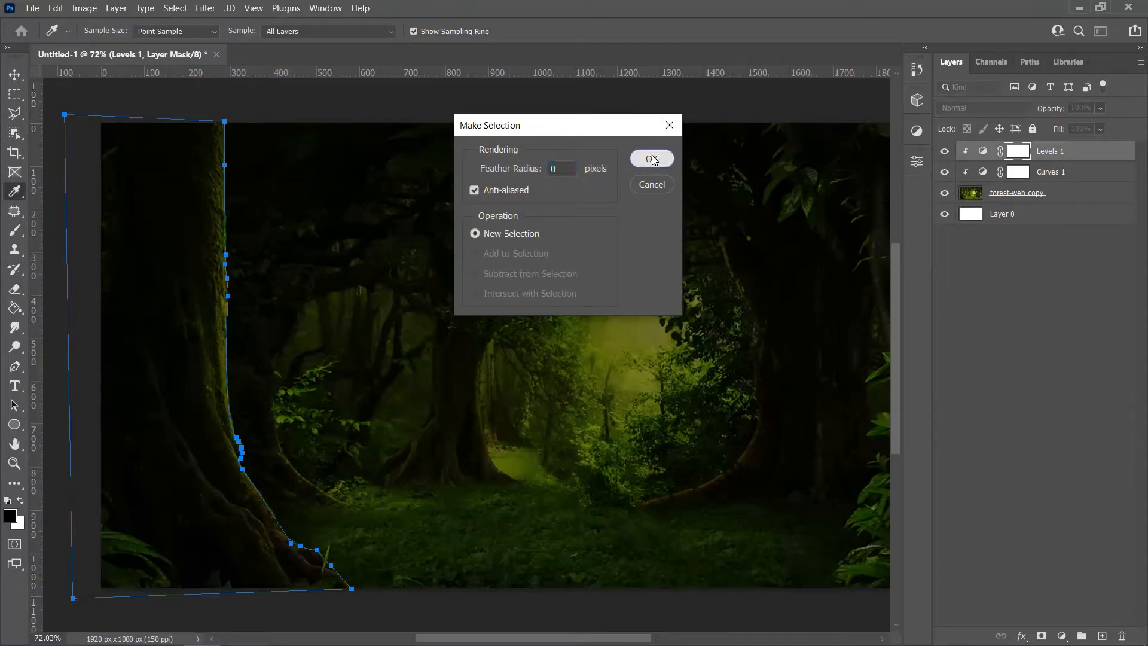
click(653, 158)
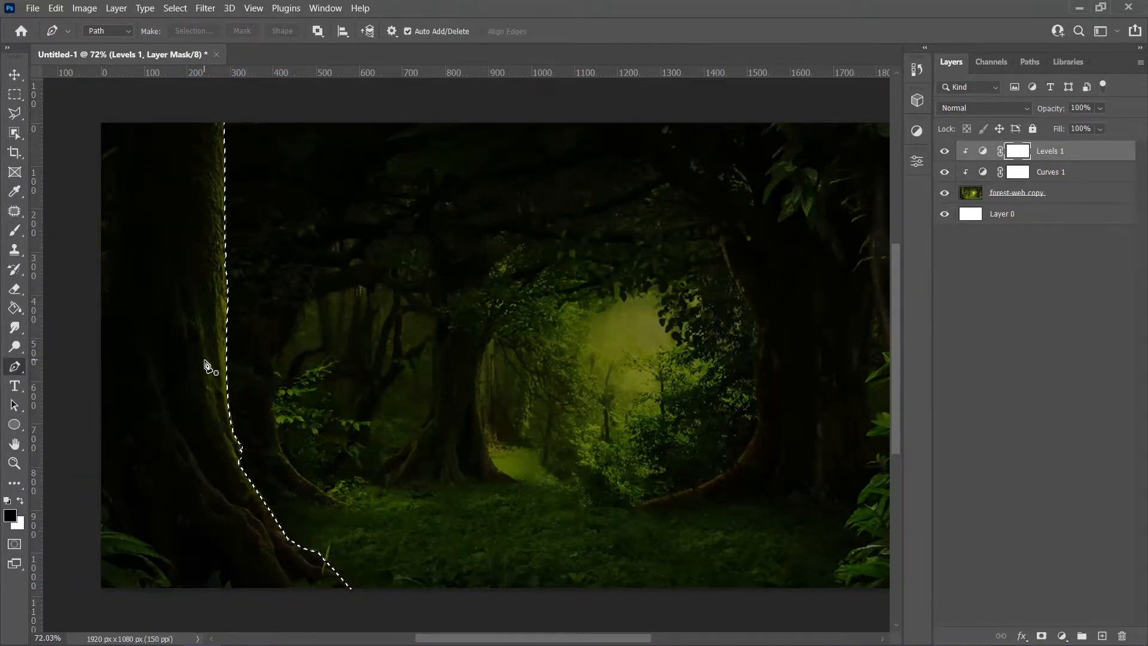
click(1016, 220)
click(1017, 196)
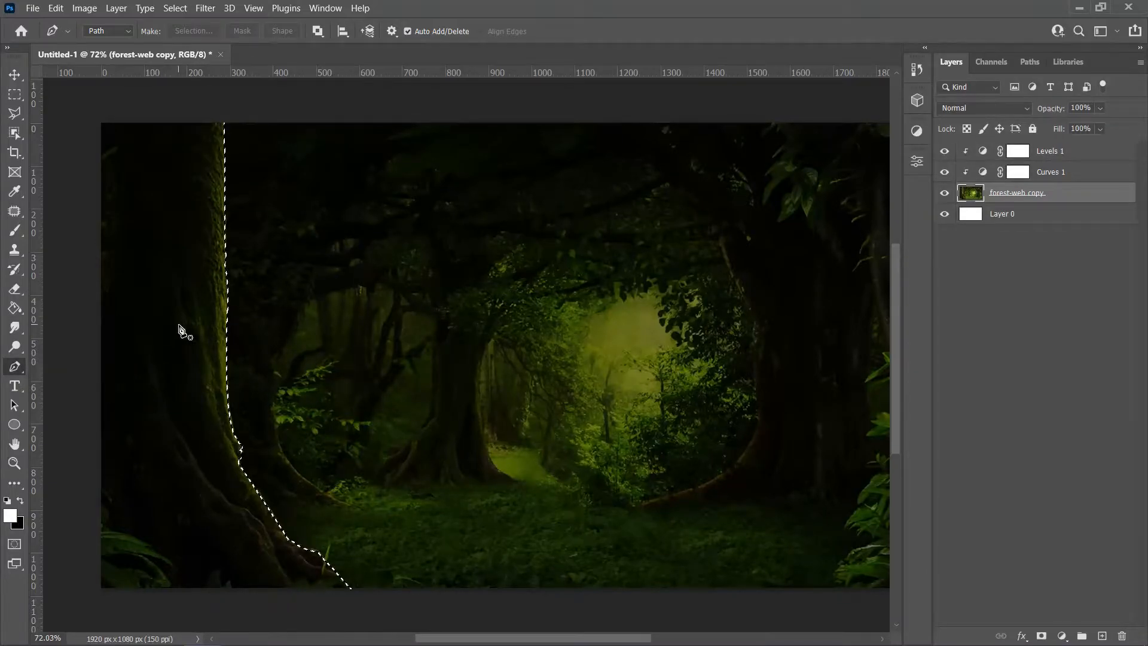
key(ctrl+j)
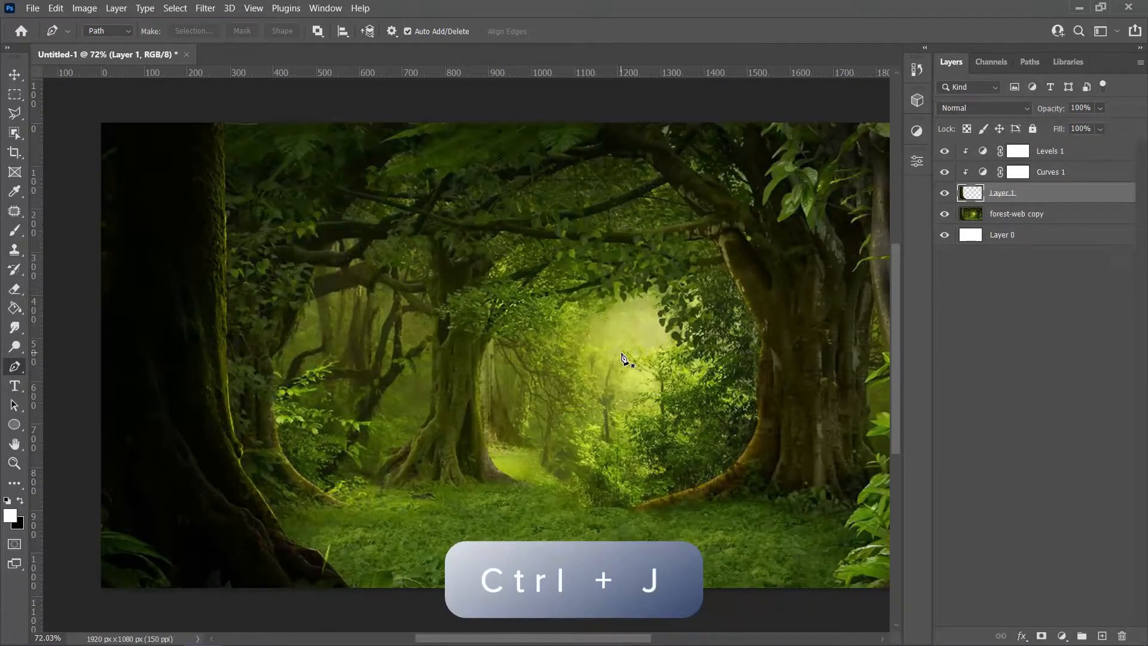
- Release the clipping masks of the Curves 1 and Levels 1 adjustments
click(1107, 173)
key(ctrl+alt+g)
click(1097, 152)
click(1107, 193)
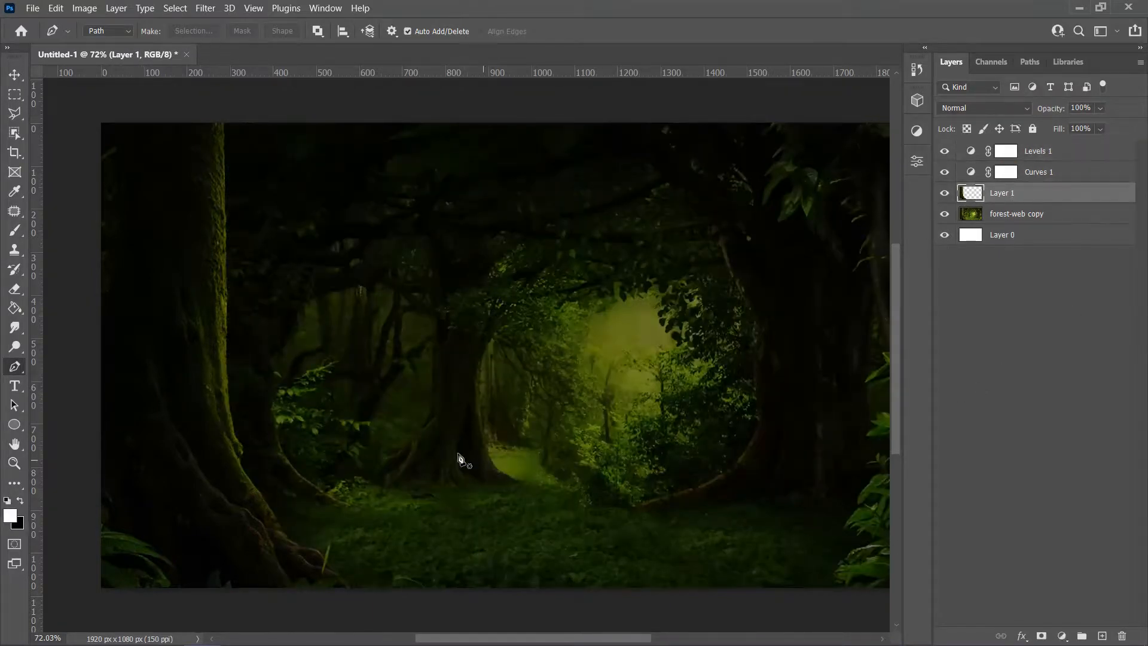
- On the forest-web copy layer, trace a Pen path down the left edge of the middle tree to its root
scroll(422, 418, up, 7)
click(1054, 216)
scroll(449, 245, up, 3)
click(443, 239)
drag(435, 425, 424, 481)
drag(434, 459, 438, 471)
scroll(434, 458, down, 3)
drag(376, 403, 309, 410)
alt+click(376, 402)
alt+click(337, 412)
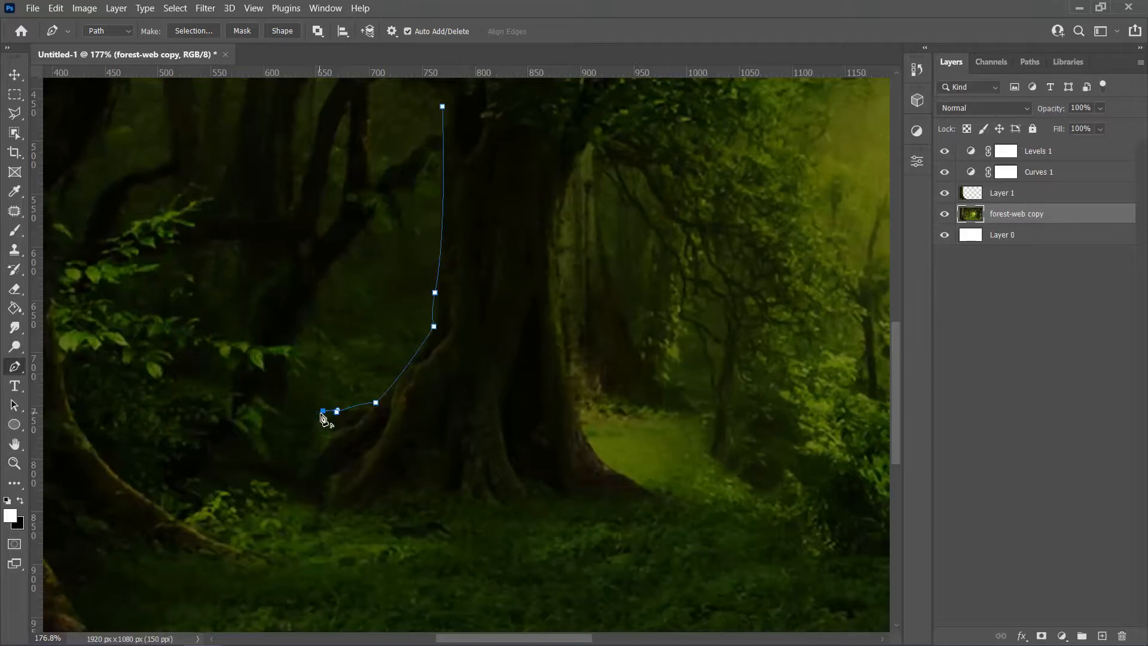
alt+click(323, 411)
scroll(336, 425, up, 7)
key(ctrl+z)
key(ctrl+z)
key(ctrl+z)
key(ctrl+z)
- Continue the Pen path along the middle tree's left root down to its tip at the grass
click(383, 424)
drag(383, 424, 369, 442)
alt+click(383, 424)
drag(351, 432, 329, 436)
click(347, 434)
drag(300, 473, 286, 494)
drag(249, 534, 207, 585)
- Carry the path across the middle tree's base and trace its right edge up to the foliage
scroll(316, 539, down, 7)
click(630, 523)
scroll(630, 522, up, 5)
drag(564, 506, 536, 476)
alt+click(564, 505)
drag(516, 403, 500, 329)
alt+click(517, 403)
scroll(516, 404, down, 5)
scroll(515, 404, up, 5)
drag(434, 251, 452, 210)
alt+click(435, 251)
drag(476, 145, 499, 114)
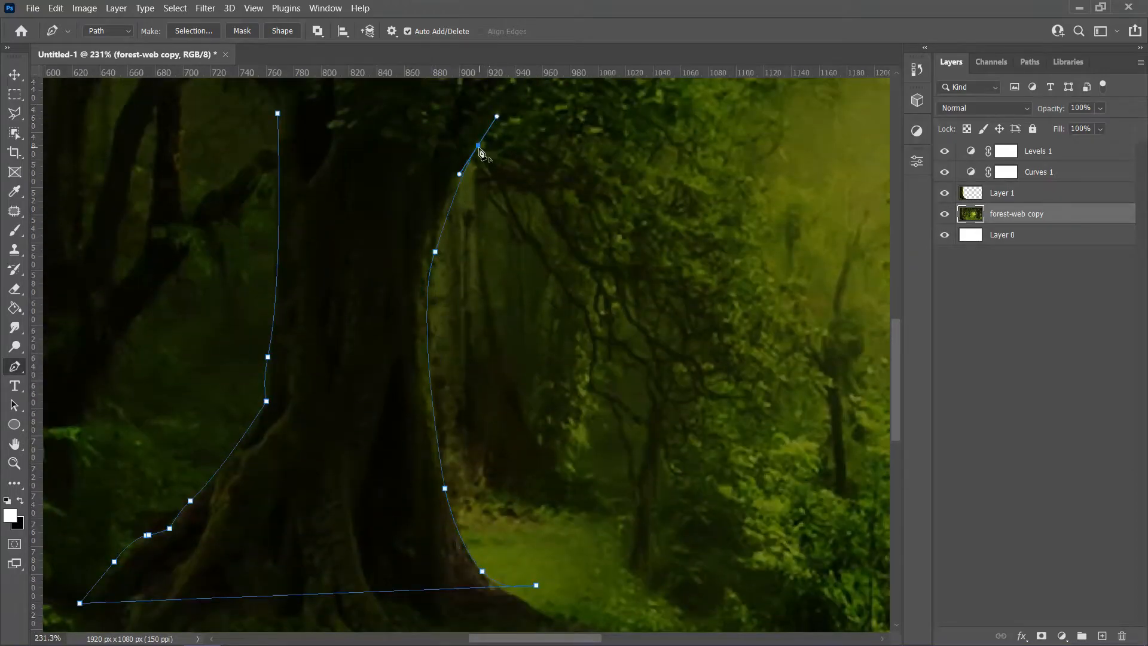
- Close the middle tree's path, convert it to a selection, and copy the tree to a new layer
click(277, 114)
key(ctrl+0)
right_click(422, 352)
click(460, 81)
click(639, 160)
key(ctrl+j)
- On the forest-web copy layer, start a Pen path along the long left root of the large right tree
click(1033, 238)
scroll(700, 489, up, 4)
drag(699, 489, 597, 393)
click(416, 518)
alt+click(548, 469)
alt+click(589, 416)
- Continue the Pen path up the left edge of the right tree's trunk towards the branches
drag(593, 340, 609, 279)
alt+click(593, 339)
alt+click(599, 294)
click(604, 265)
click(578, 210)
click(554, 156)
- Trace the path across the upper trunk and down the right tree's right side, and convert it to a selection
click(833, 210)
key(ctrl+z)
click(768, 204)
click(758, 366)
click(755, 420)
drag(791, 469, 816, 491)
right_click(795, 475)
click(706, 144)
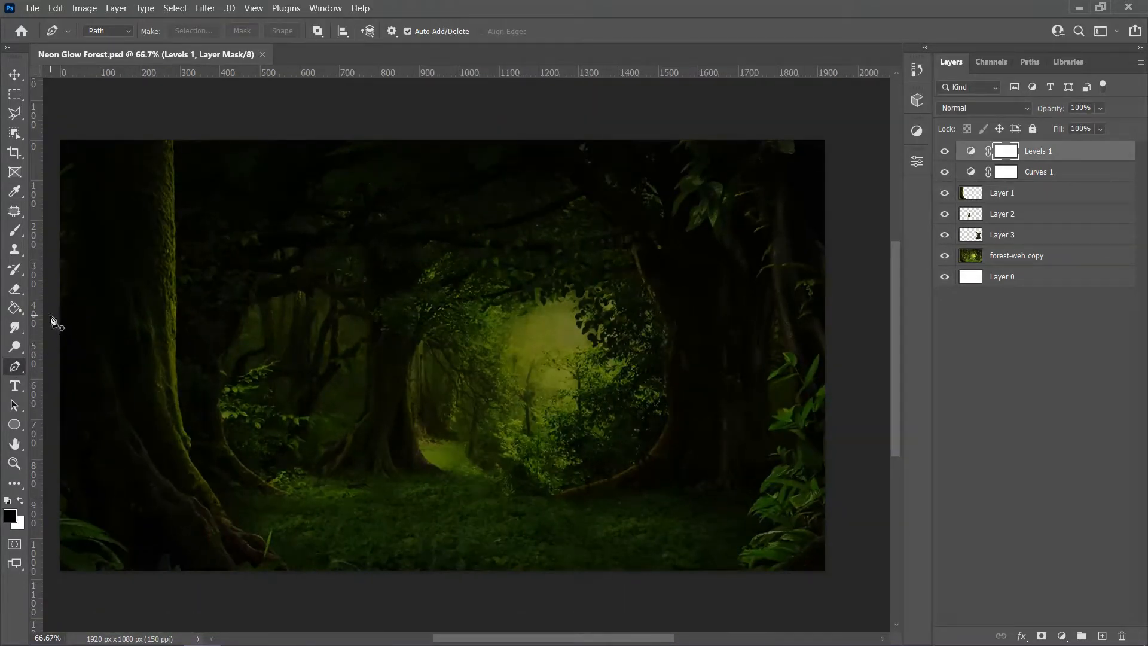
- Draw a closed triangular Pen path running horizontally from outside the left canvas edge to the far right trees and back through the middle trunk
click(50, 315)
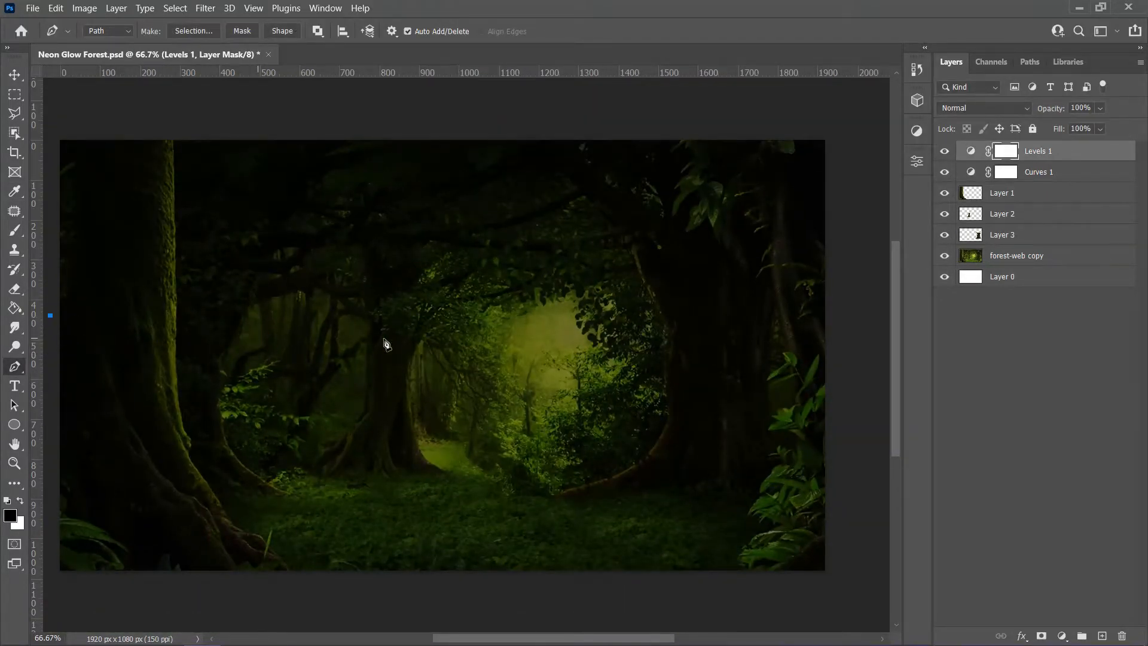
click(805, 335)
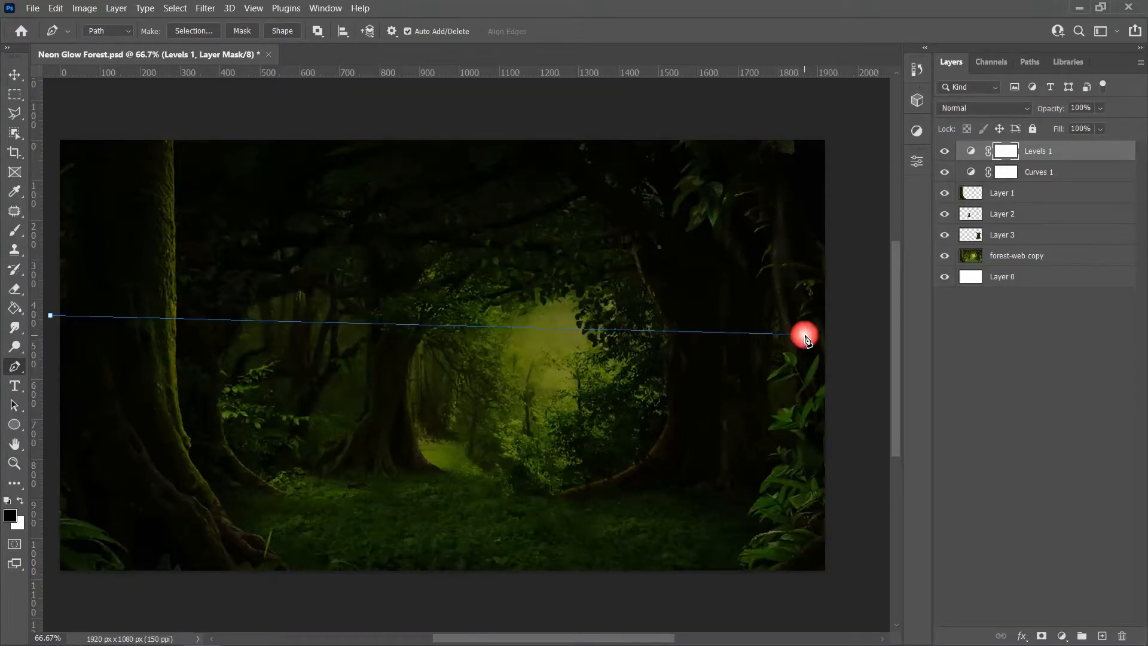
key(ctrl+z)
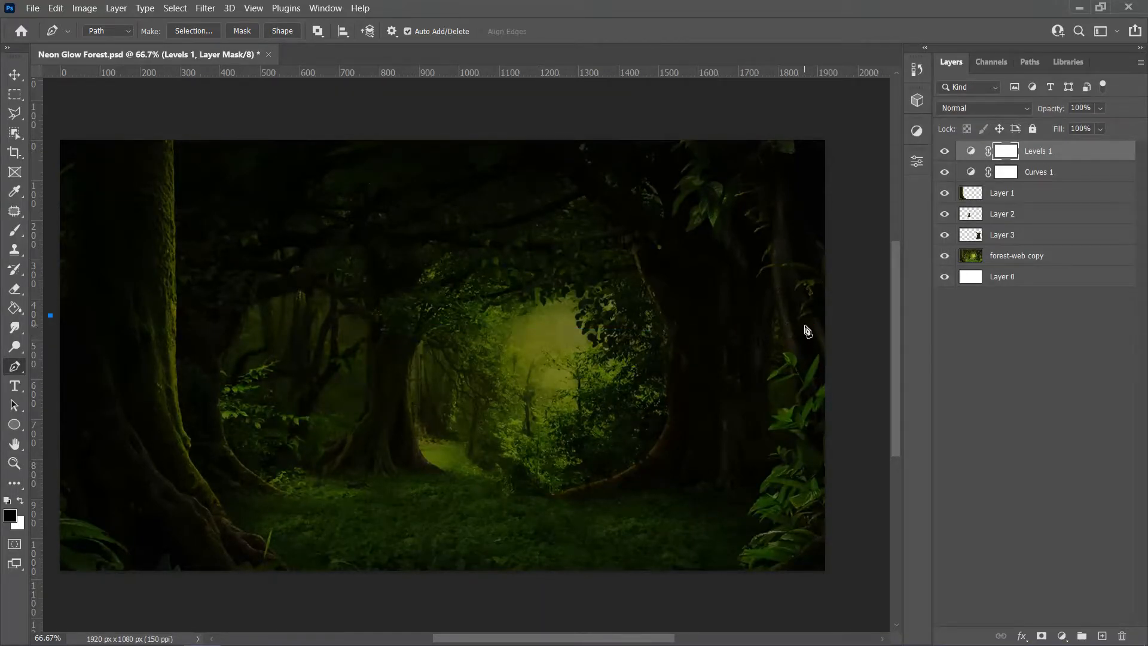
shift+click(806, 328)
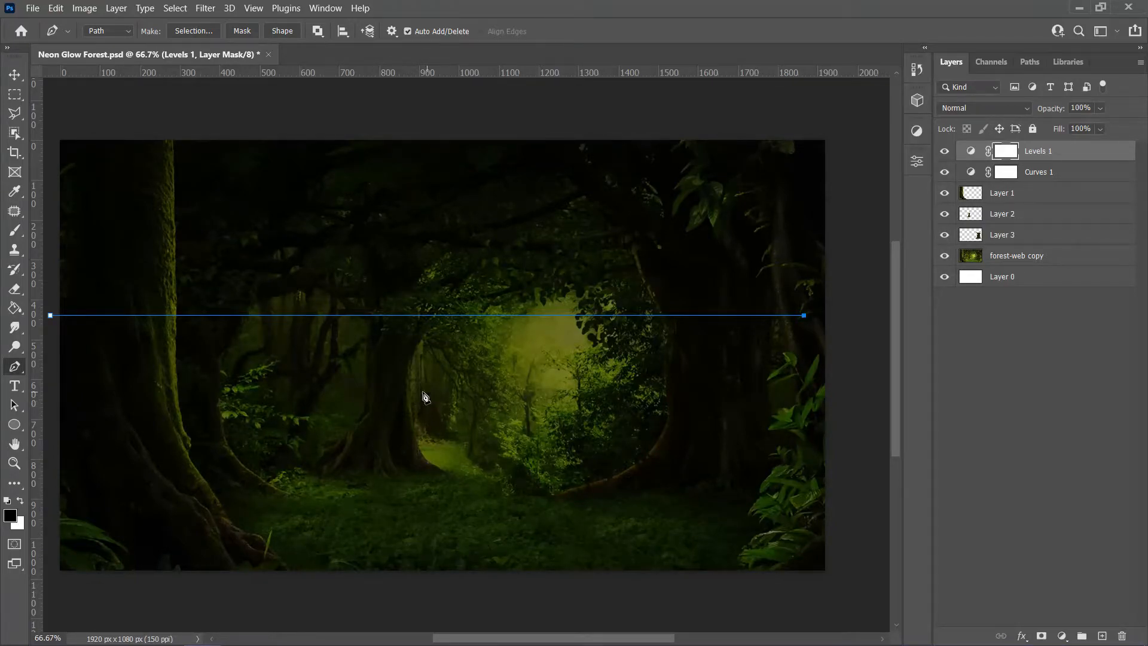
click(390, 379)
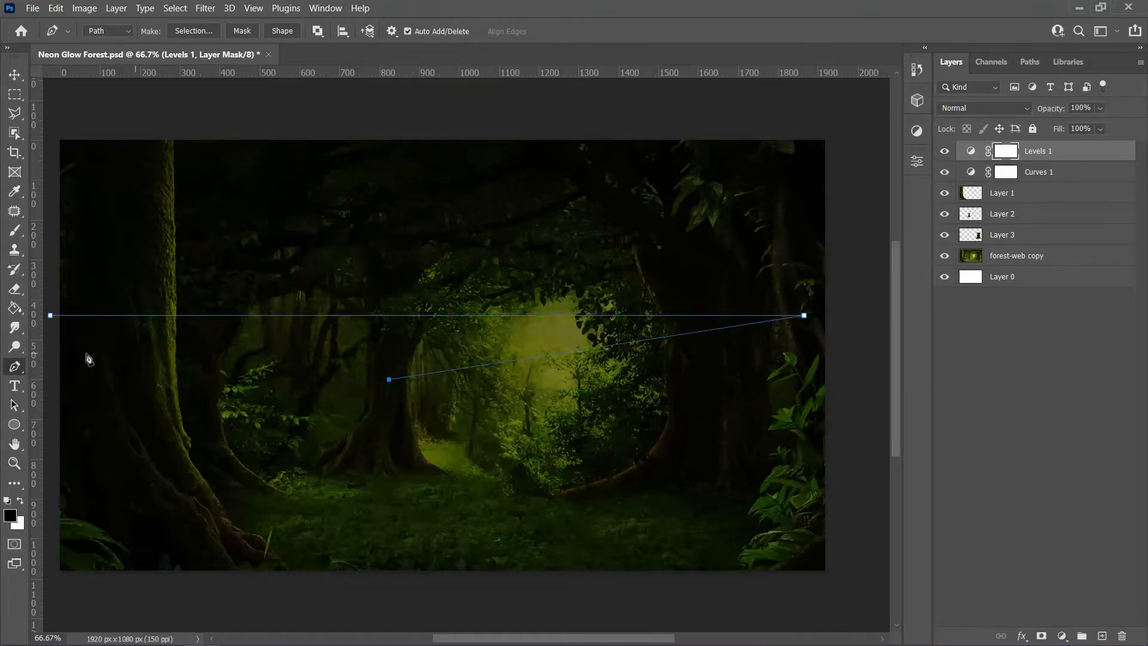
click(49, 317)
right_click(396, 357)
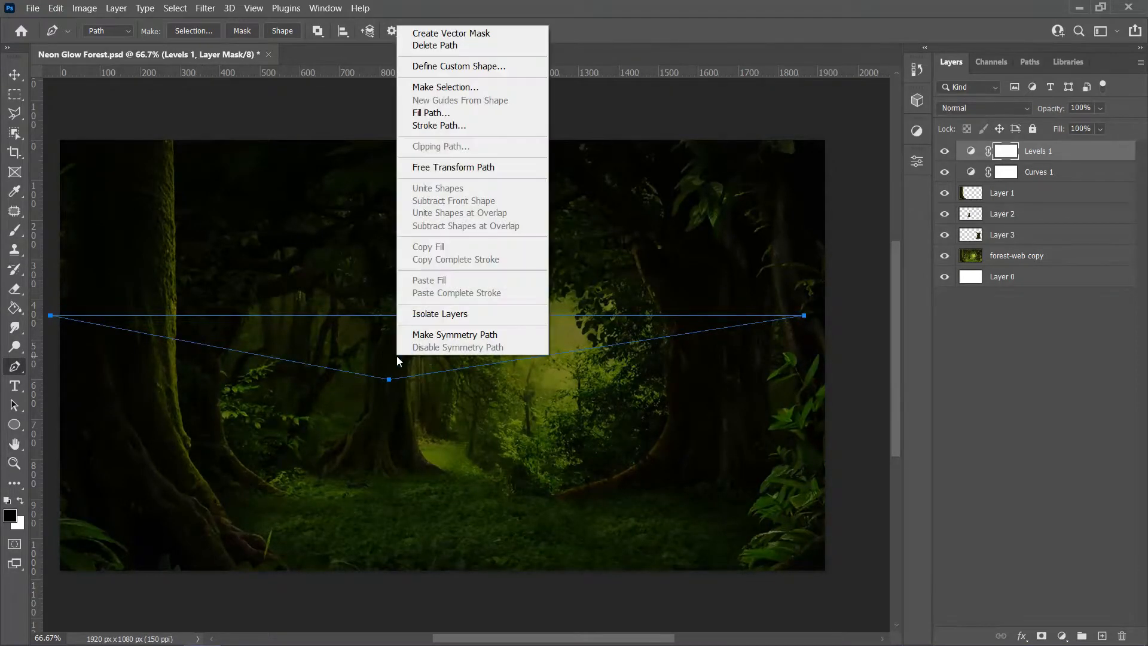
click(471, 126)
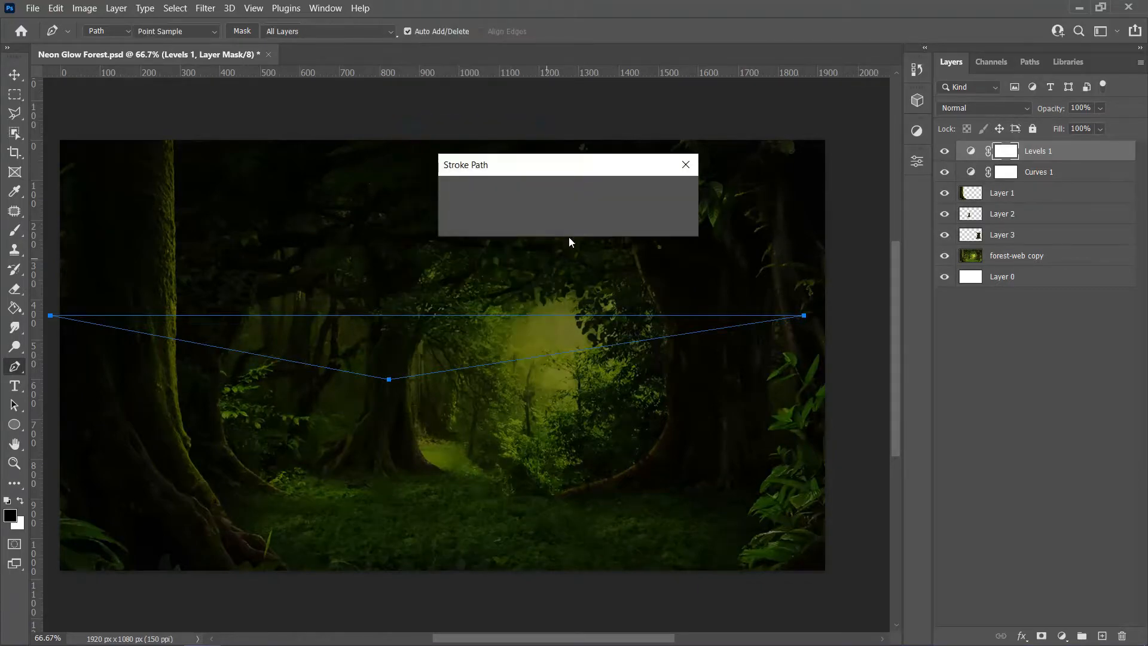
click(665, 197)
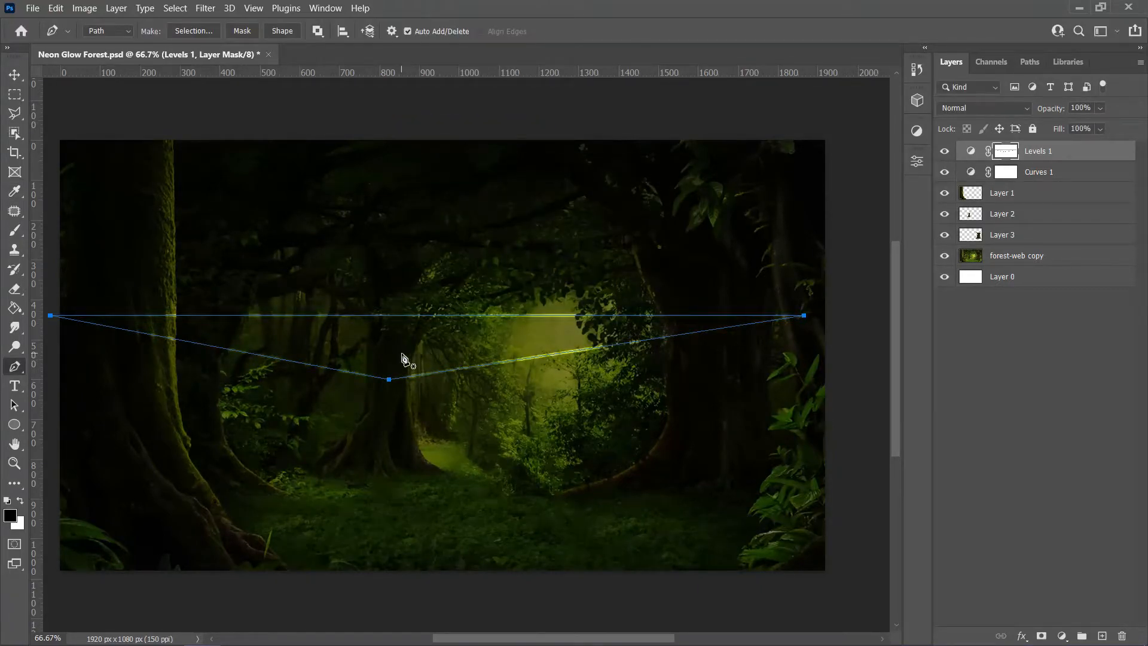
key(ctrl+z)
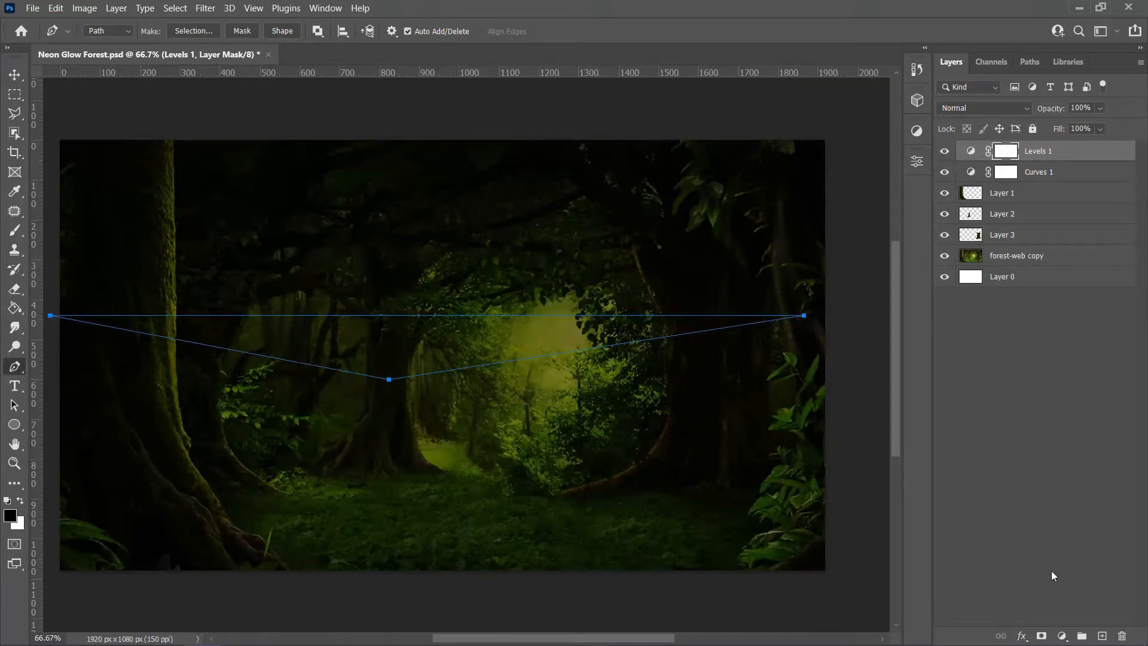
- Create a new layer above Levels 1 and stroke the triangular path on it in white with the Brush, with Simulate Pressure off
click(1102, 636)
key(x)
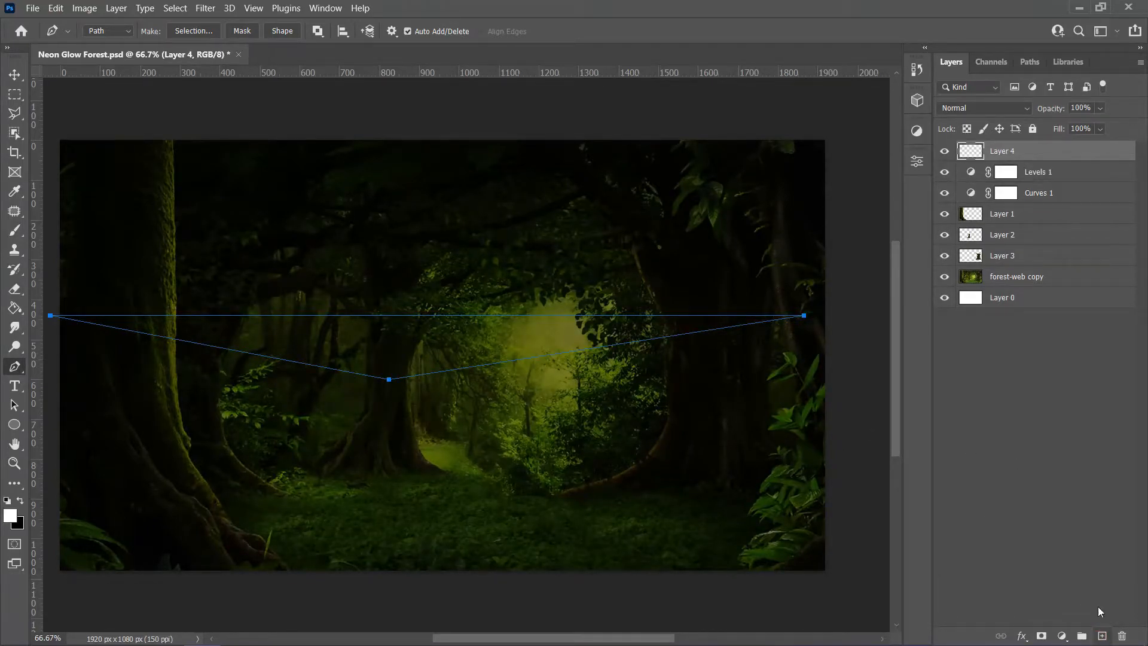
right_click(403, 351)
click(460, 119)
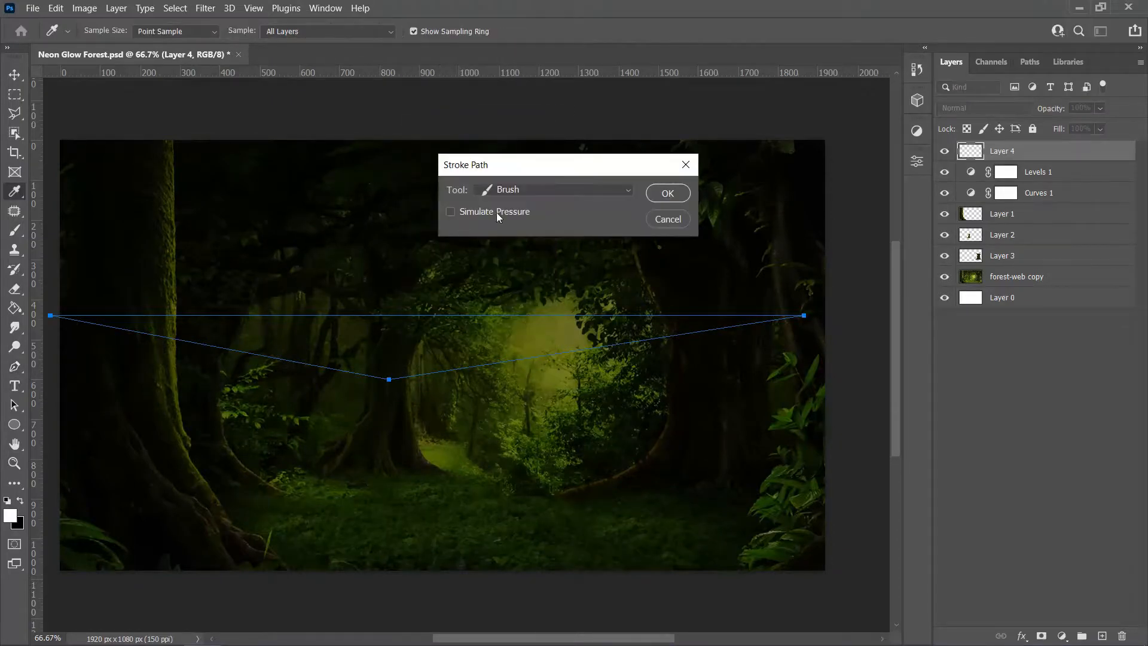
click(666, 194)
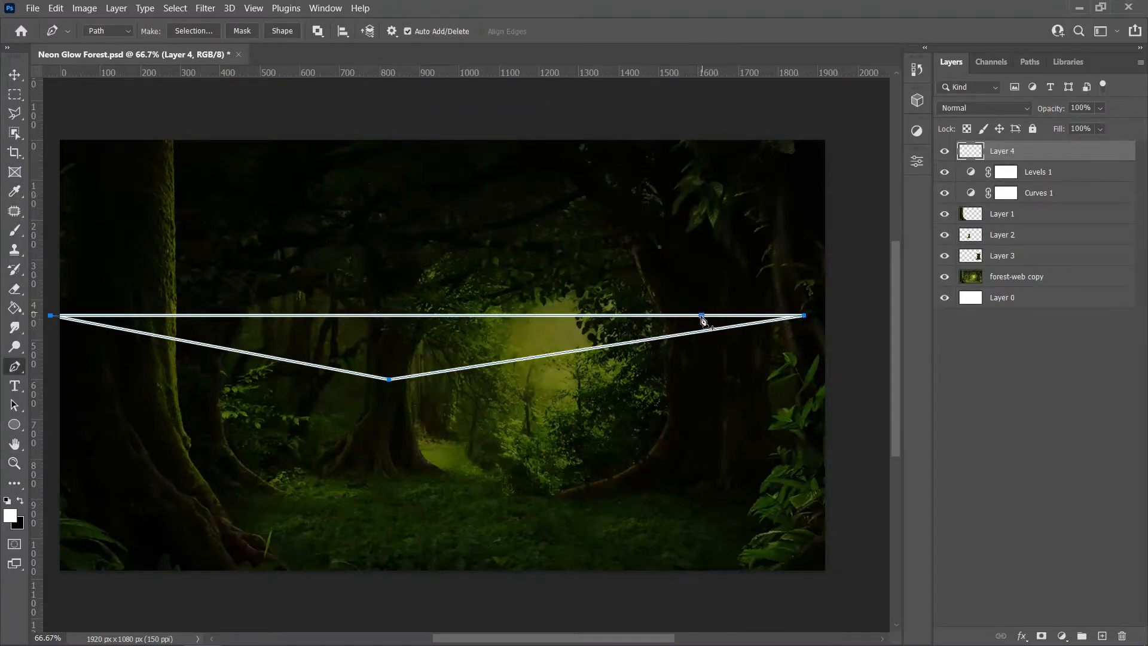
- Undo the white stroke on Layer 4 and reduce the Brush size to 4 px for a thinner line
scroll(701, 327, right, 4)
scroll(699, 328, left, 6)
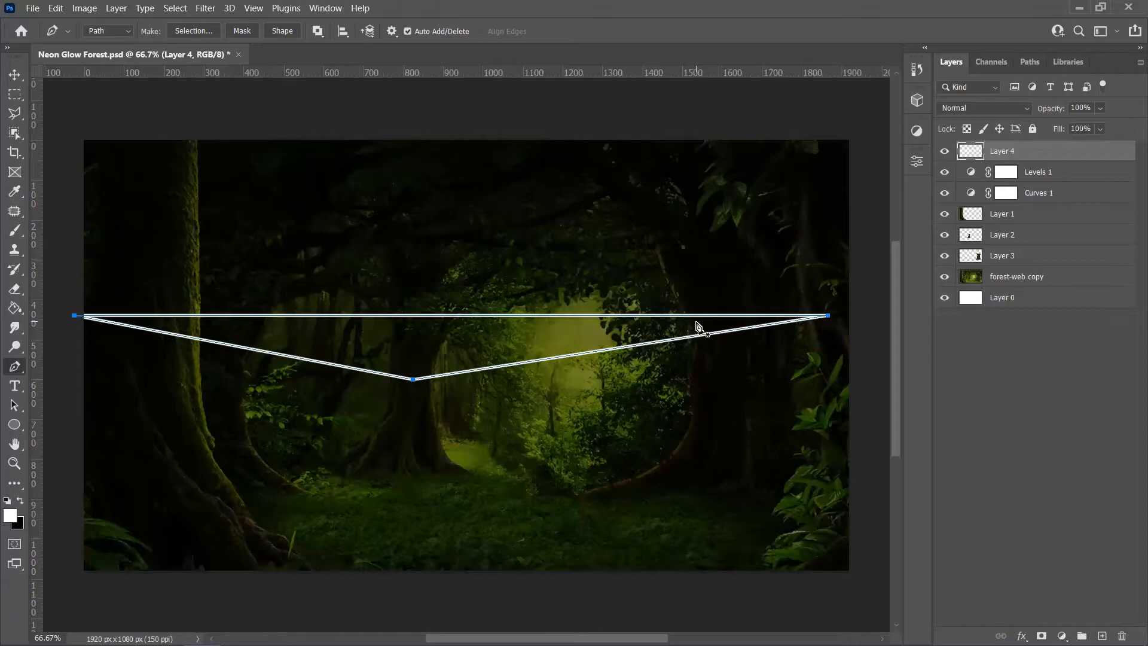
key(ctrl+z)
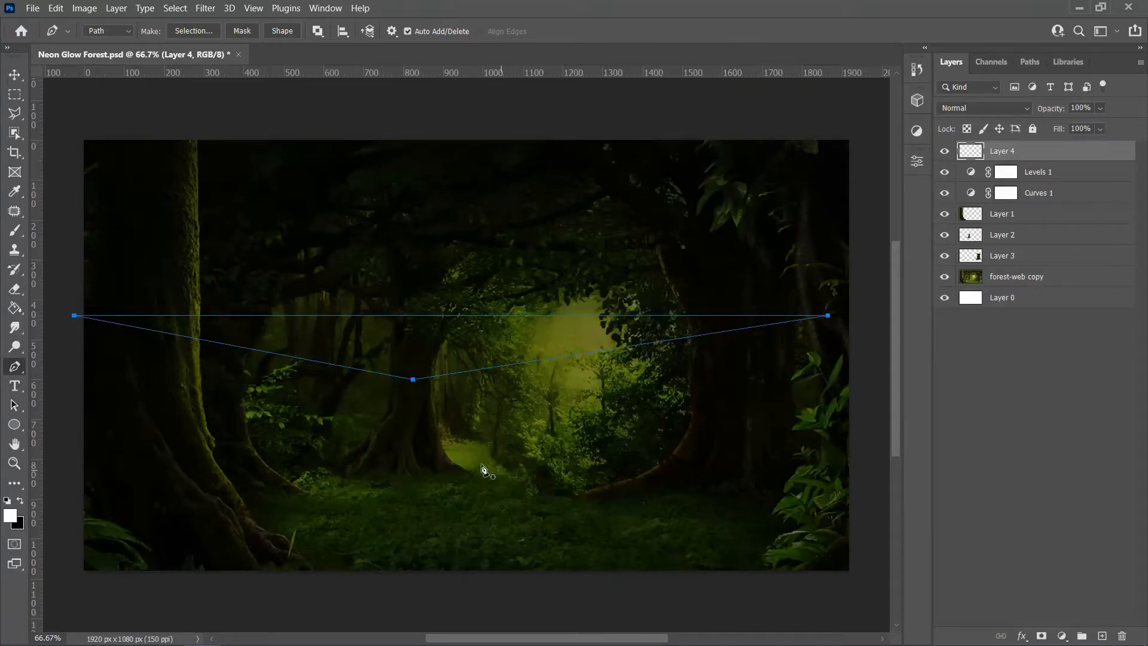
click(14, 235)
click(110, 32)
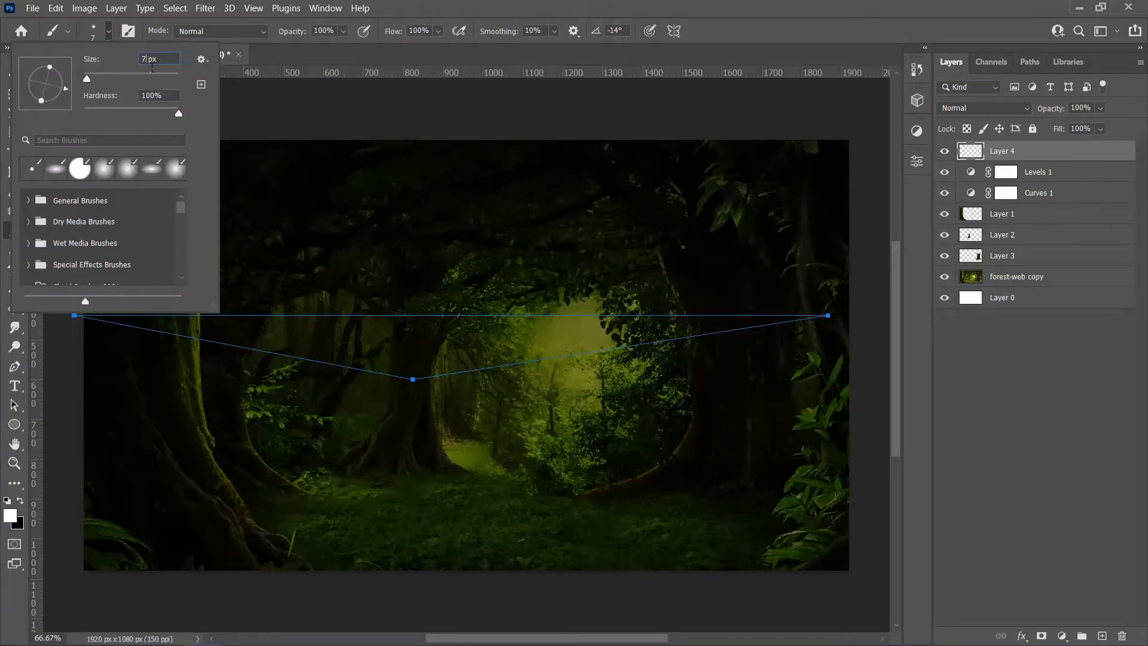
click(472, 118)
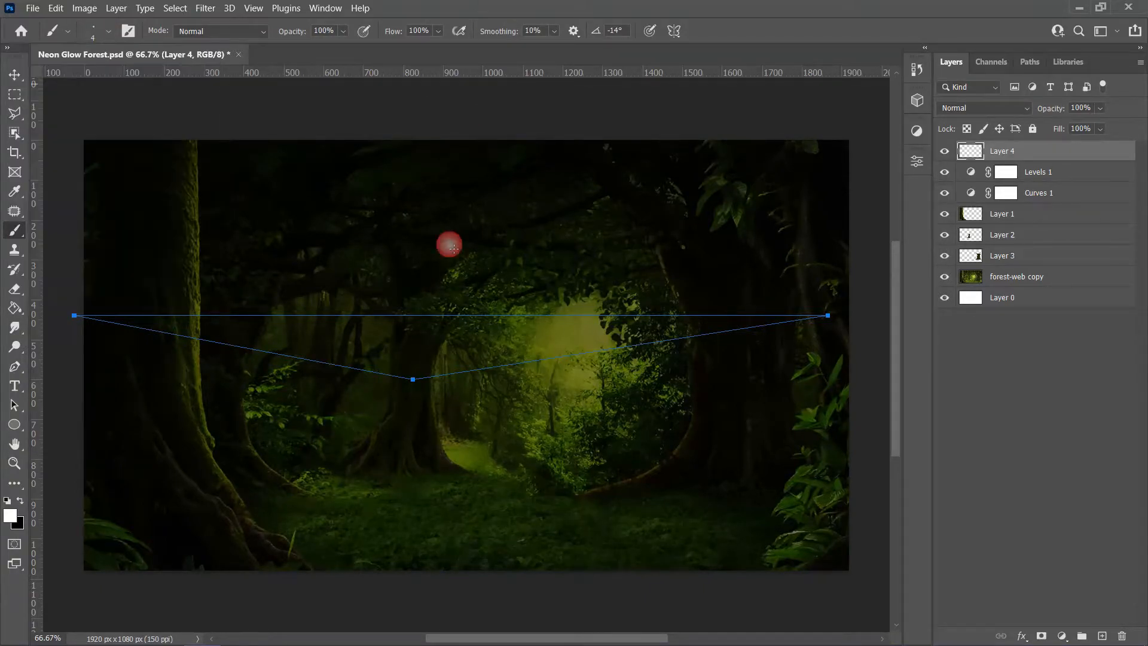
- Stroke the triangular path on Layer 4 in white with the Brush, Simulate Pressure off, and delete the path
click(21, 369)
right_click(413, 355)
click(454, 124)
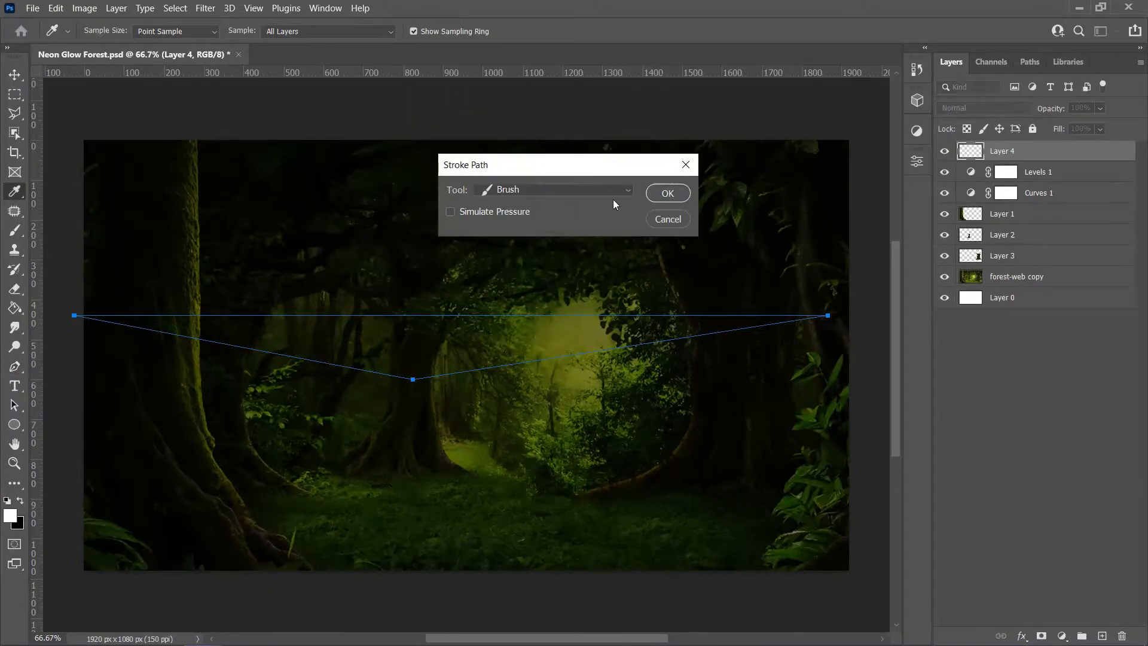
click(664, 195)
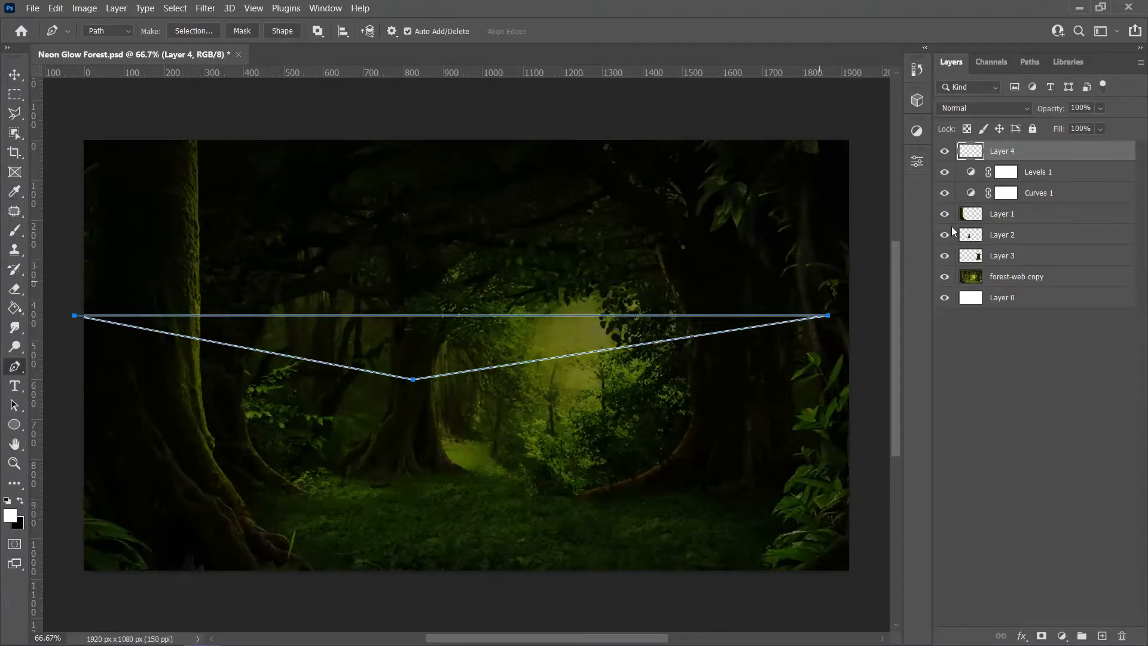
right_click(426, 347)
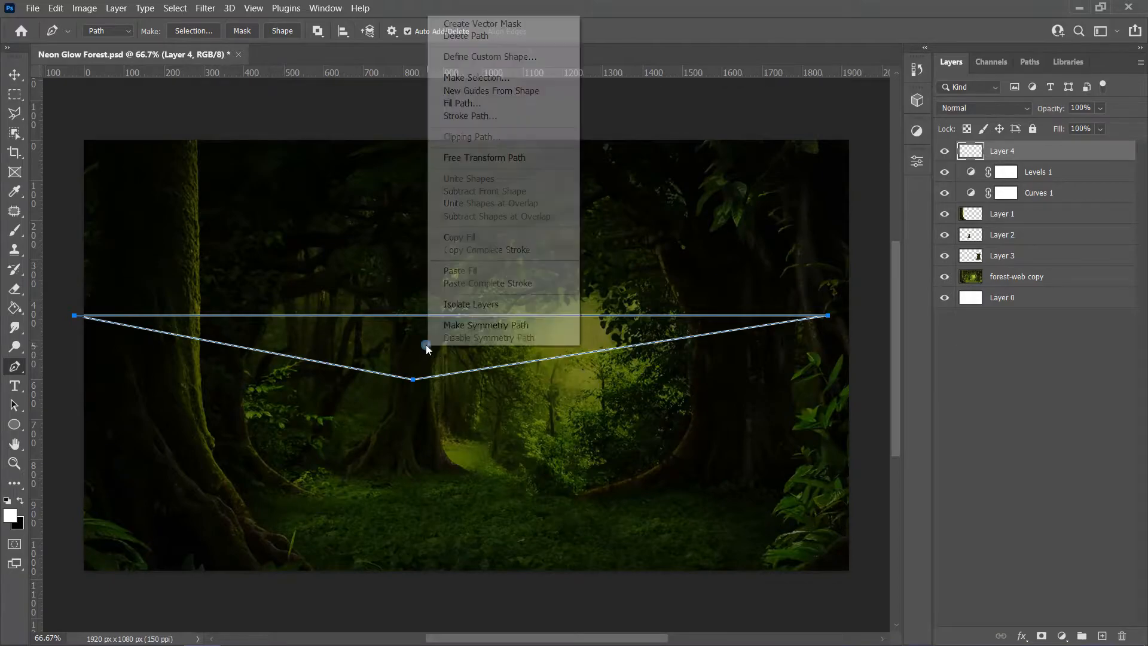
click(486, 34)
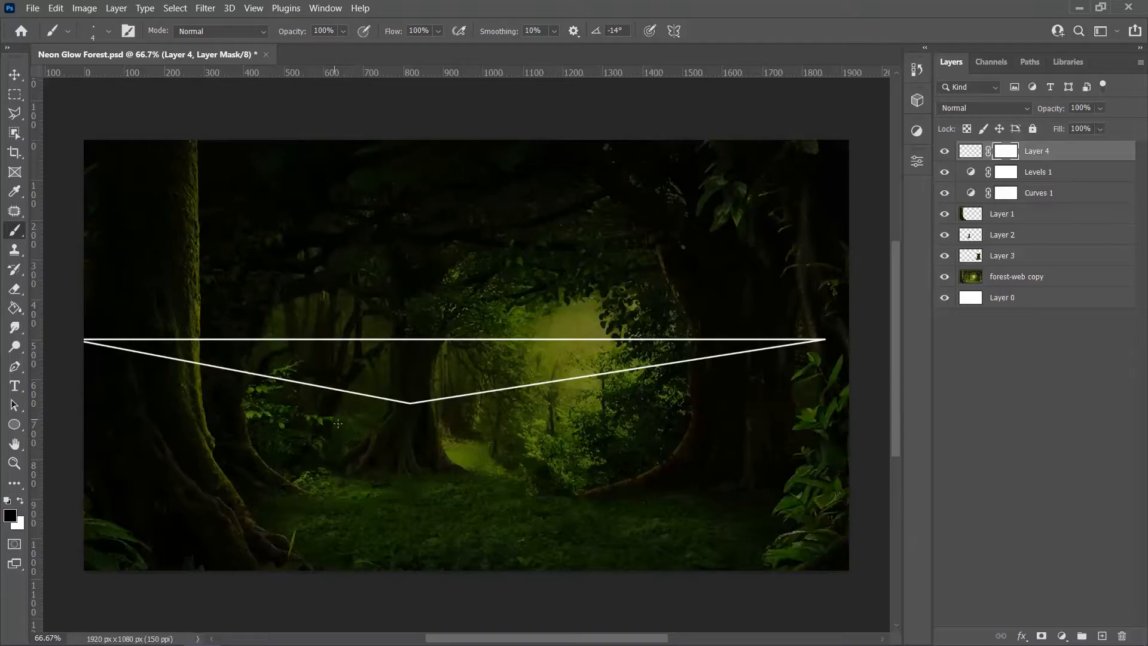
- Paint black on Layer 4's mask with a 21 px brush to hide the lower line across the left tree's trunk
mouse_move(406, 369)
mouse_down()
mouse_move(447, 375)
mouse_move(422, 372)
mouse_up()
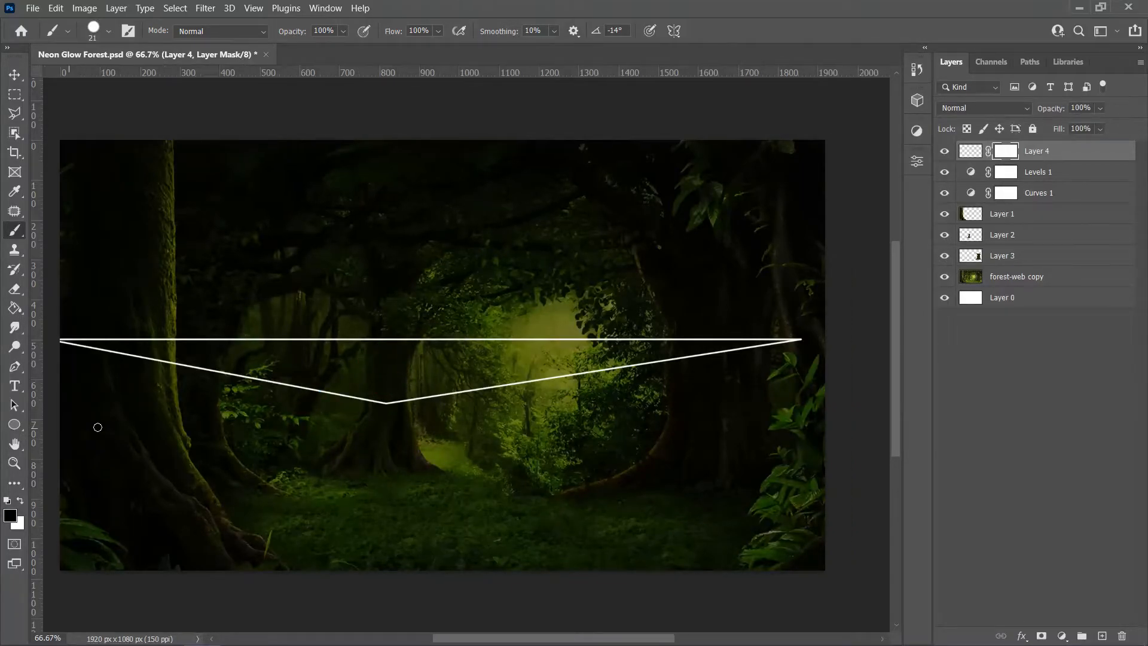
scroll(102, 410, left, 3)
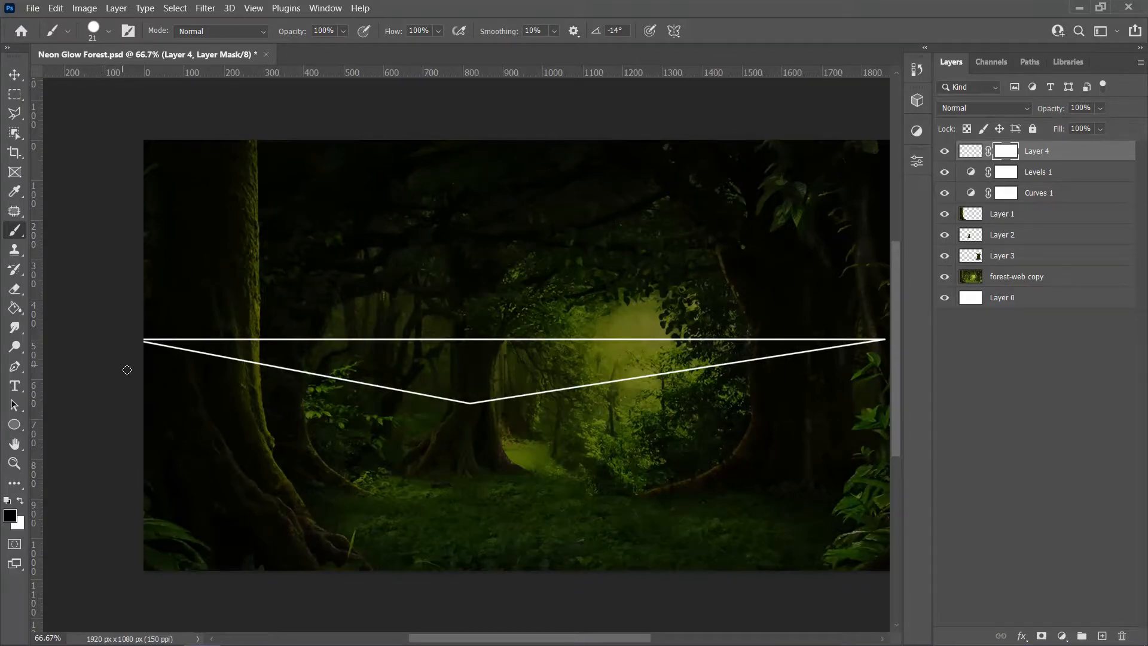
scroll(127, 369, up, 5)
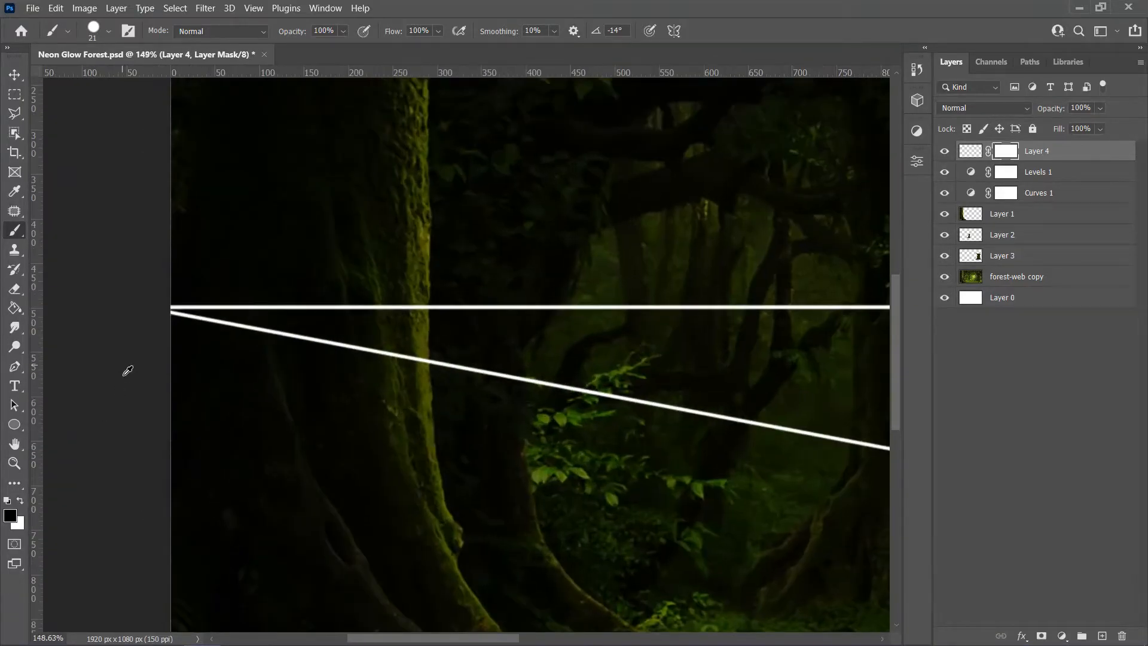
mouse_move(421, 363)
mouse_down()
mouse_move(371, 388)
mouse_move(248, 361)
mouse_up()
drag(193, 329, 191, 353)
scroll(214, 341, up, 3)
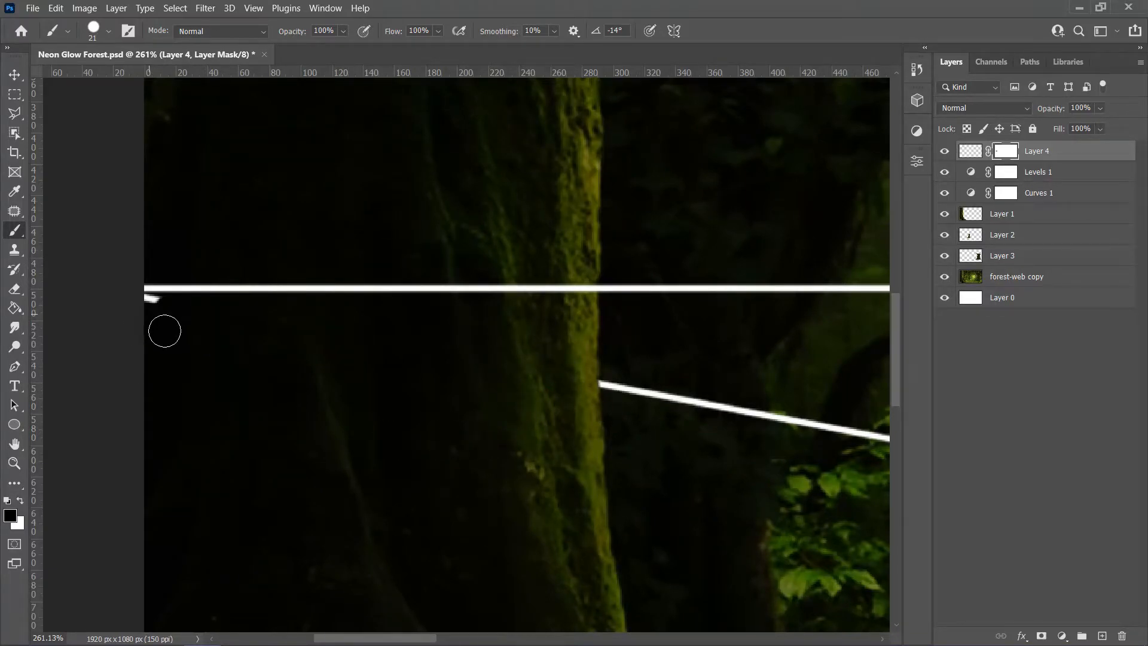
drag(152, 311, 131, 298)
- Paint black on Layer 4's mask to hide the lower line's vertex and ends where they cross the middle tree's trunk
scroll(275, 388, down, 4)
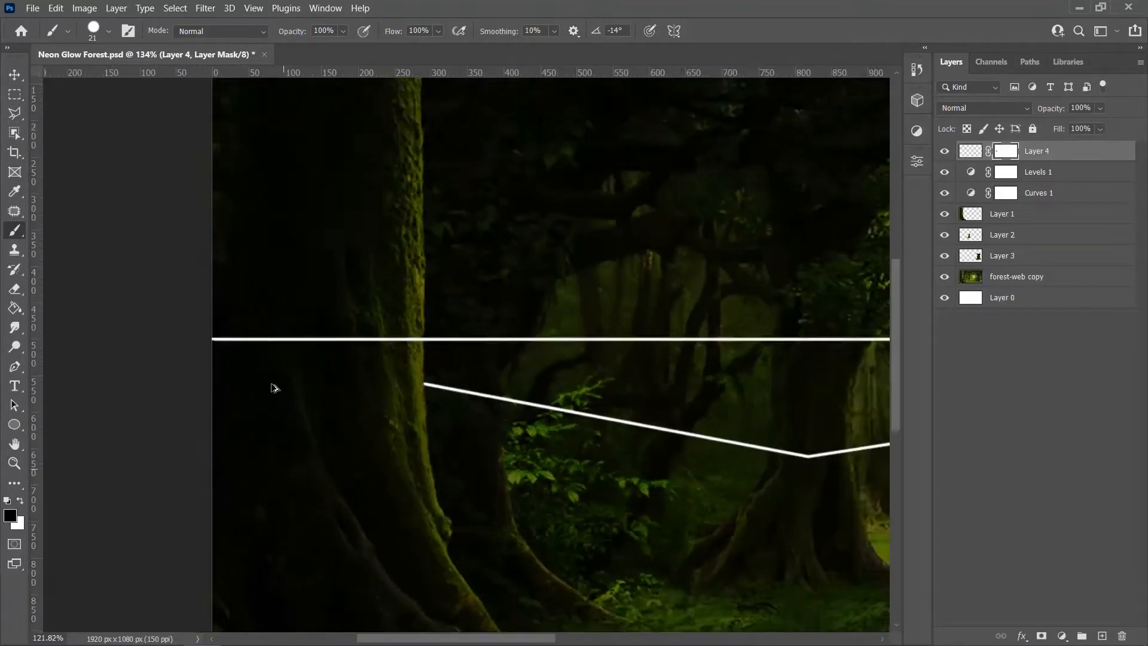
scroll(275, 388, down, 3)
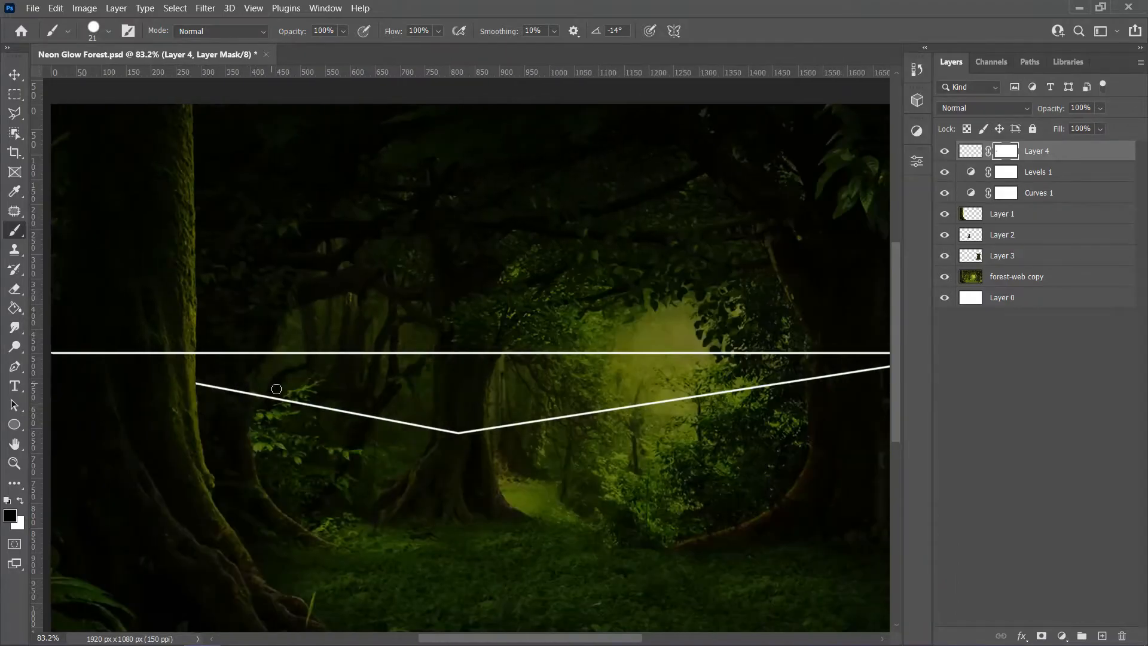
scroll(400, 435, up, 2)
scroll(404, 436, up, 5)
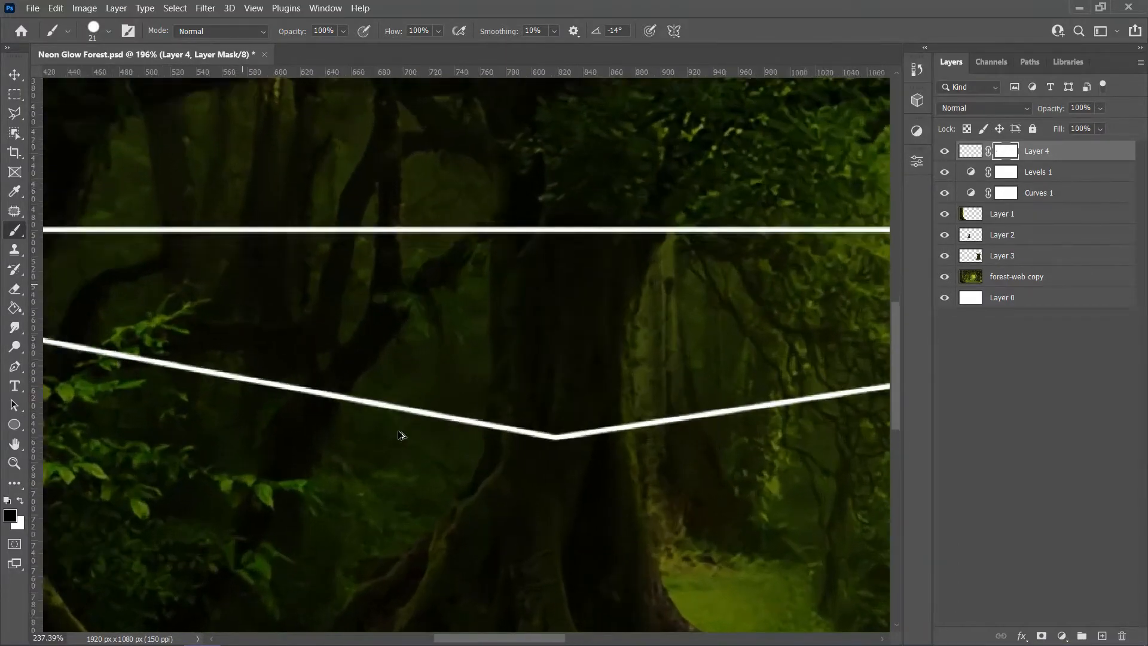
scroll(413, 446, up, 4)
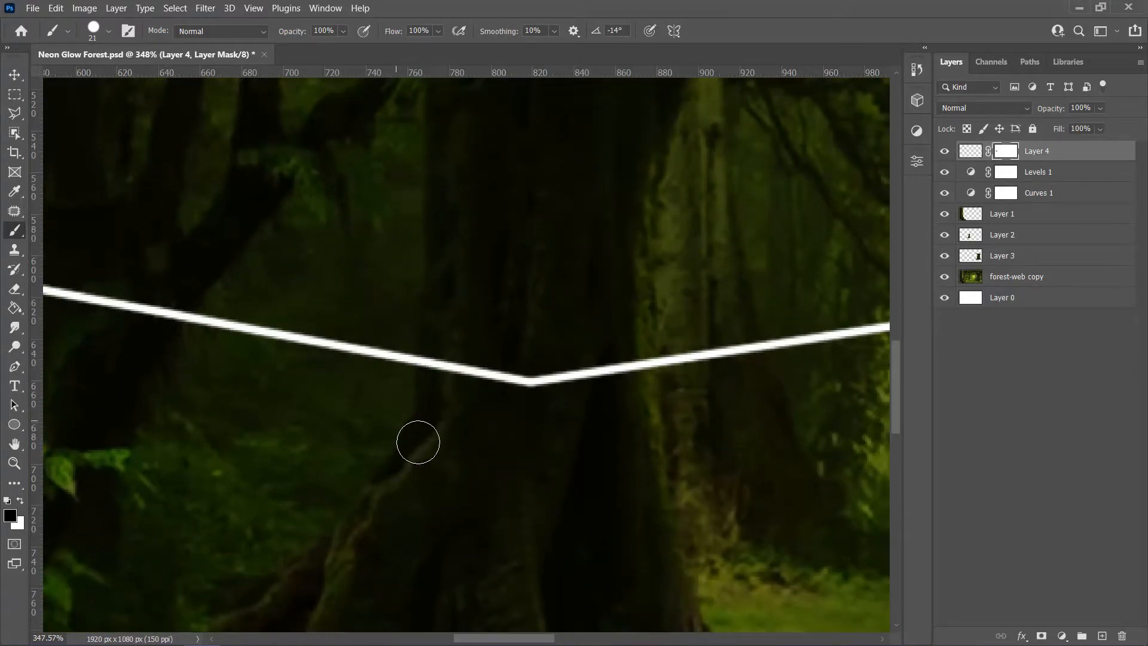
drag(434, 375, 433, 358)
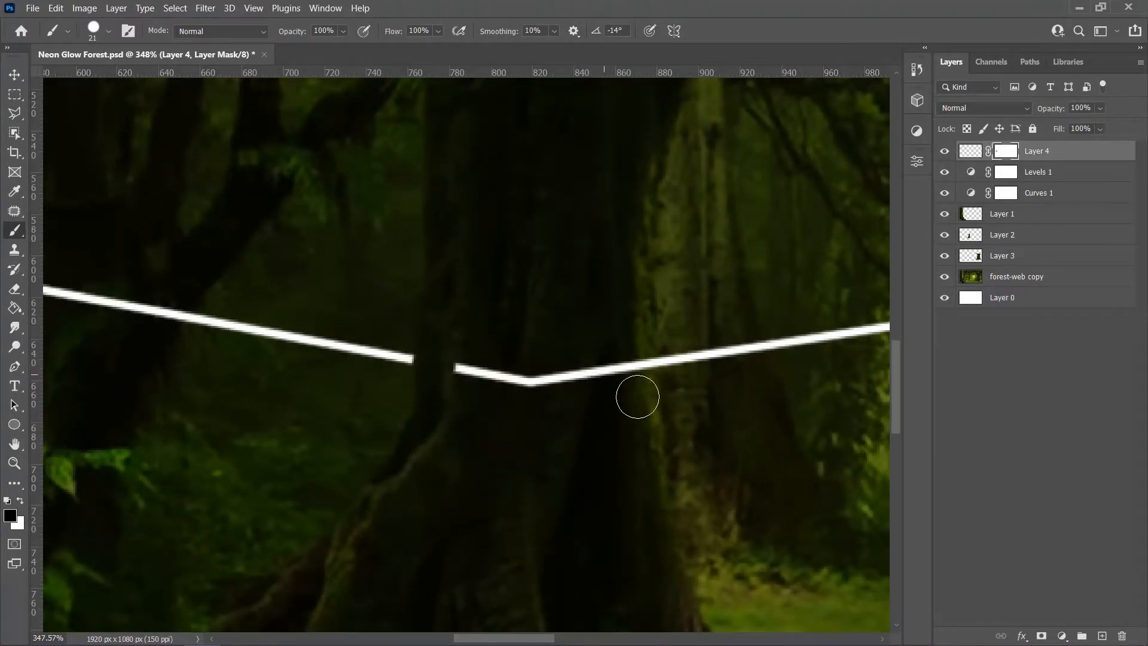
mouse_move(639, 378)
mouse_down()
mouse_move(585, 429)
mouse_move(633, 414)
mouse_move(636, 378)
mouse_up()
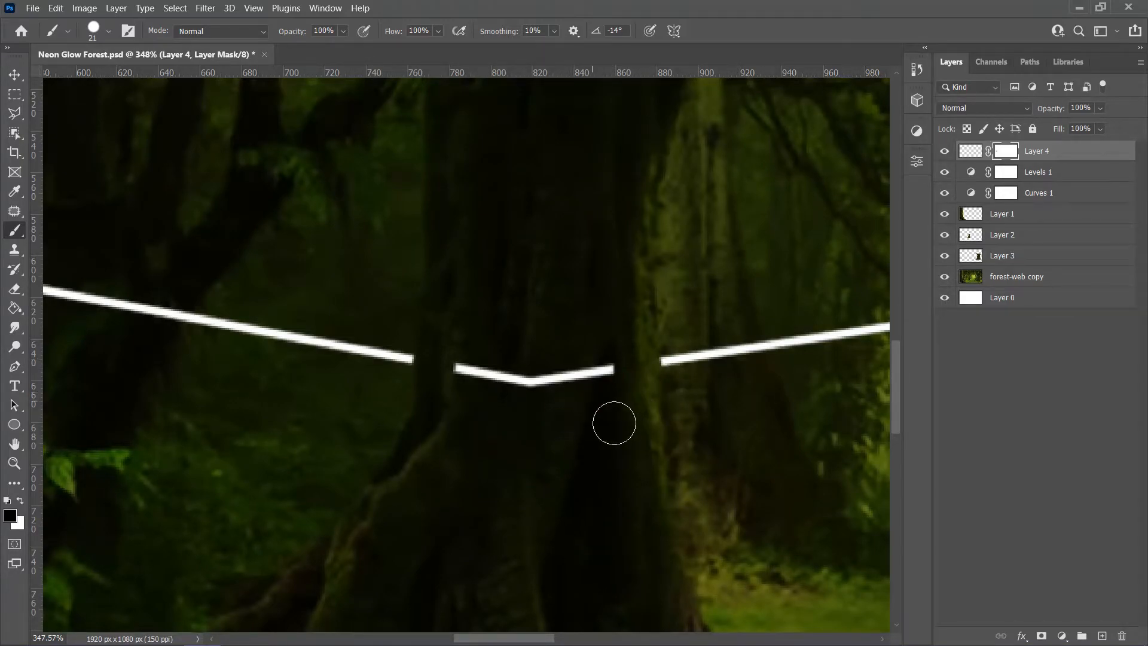
mouse_move(614, 424)
mouse_down()
mouse_move(606, 402)
mouse_move(520, 376)
mouse_move(520, 405)
mouse_up()
- Mask out the lower line across the right tree's trunk on Layer 4 in black, reducing the brush to 10 px for the trunk edges
scroll(544, 418, down, 10)
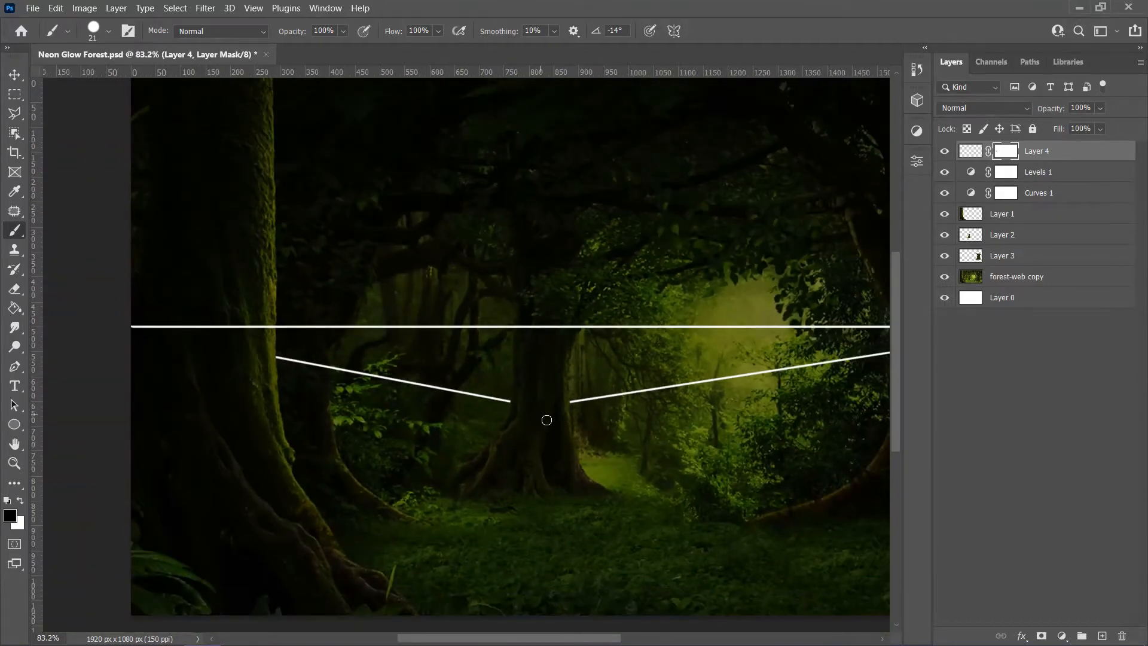
scroll(547, 419, right, 10)
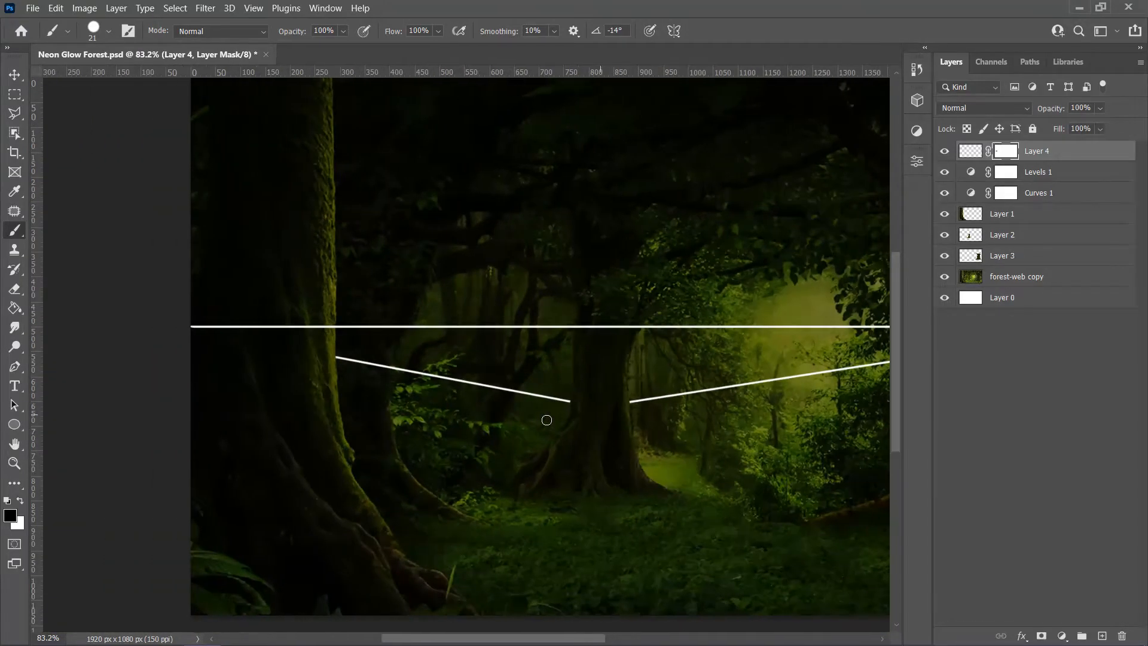
scroll(546, 420, right, 1)
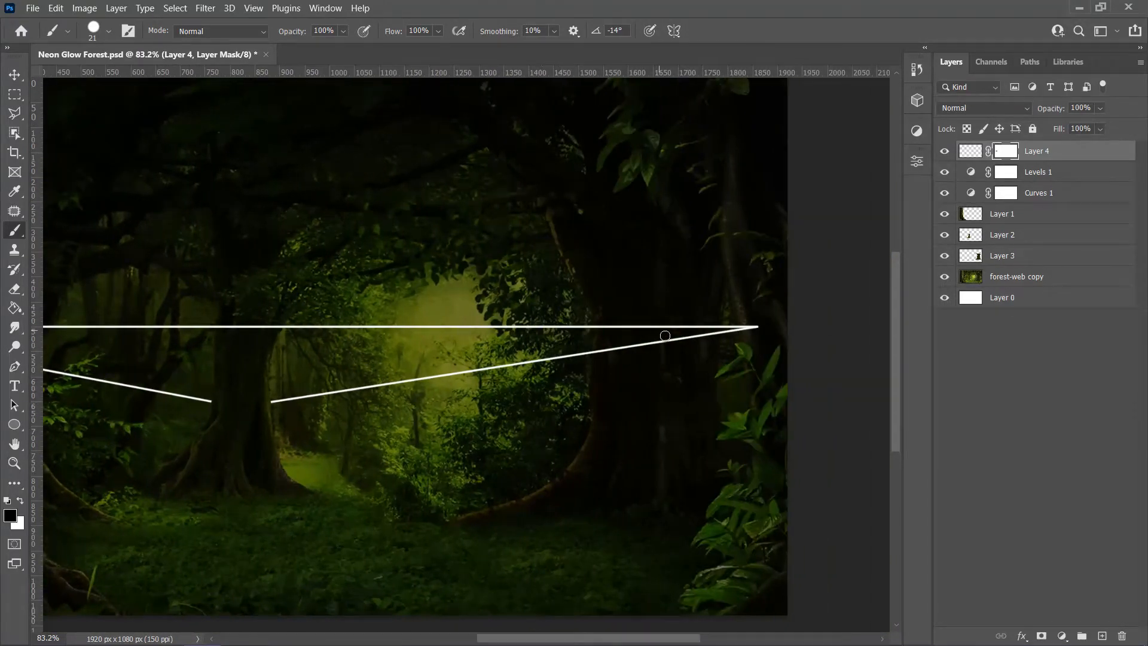
scroll(687, 336, up, 6)
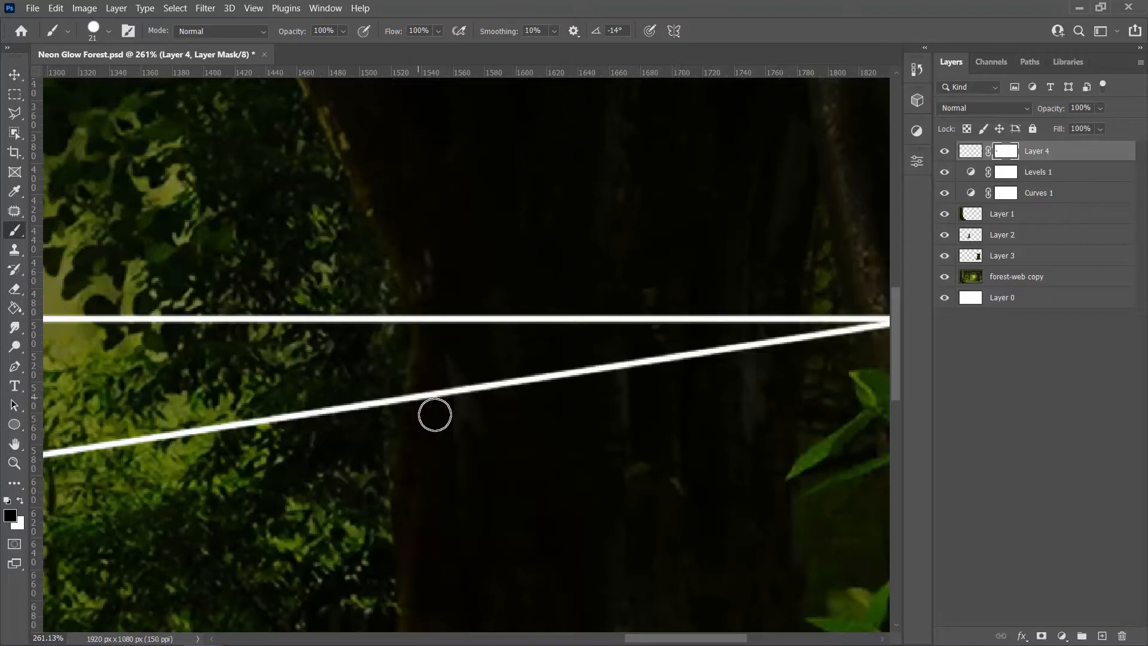
click(417, 396)
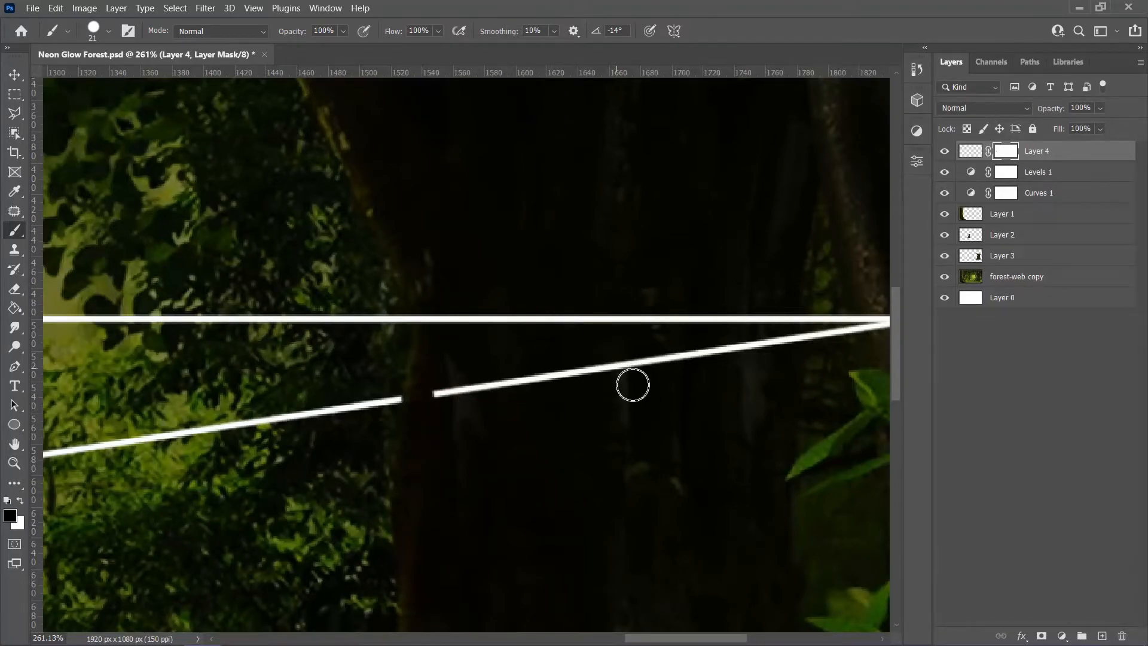
scroll(820, 371, right, 5)
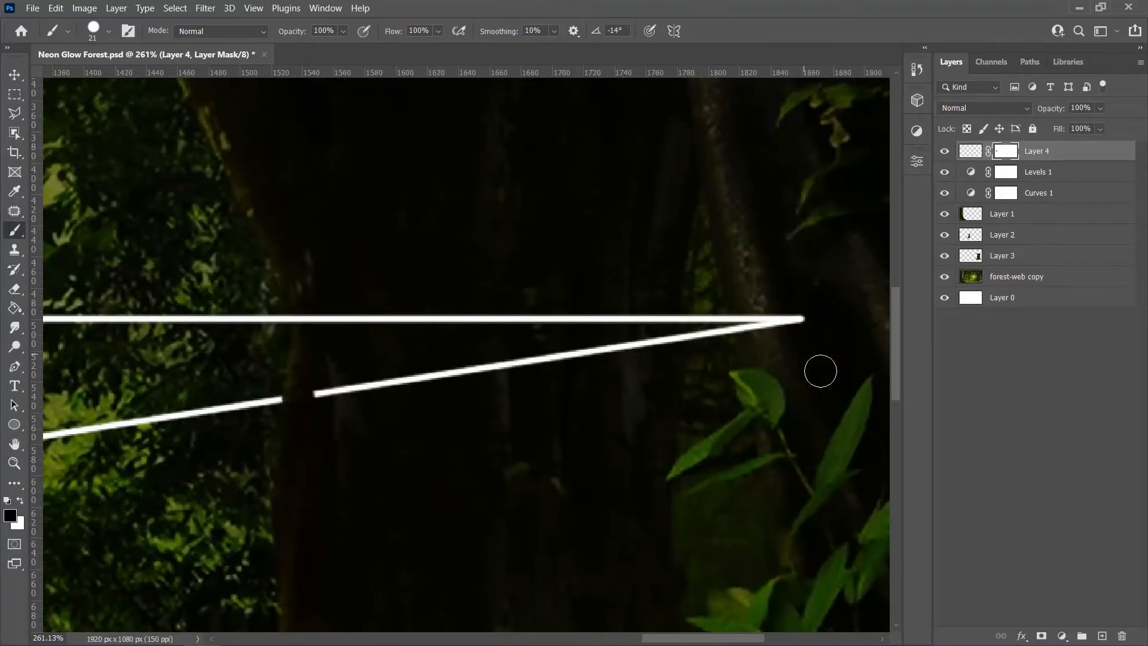
alt+right_click(654, 371)
alt+right_click(675, 339)
key(ctrl+z)
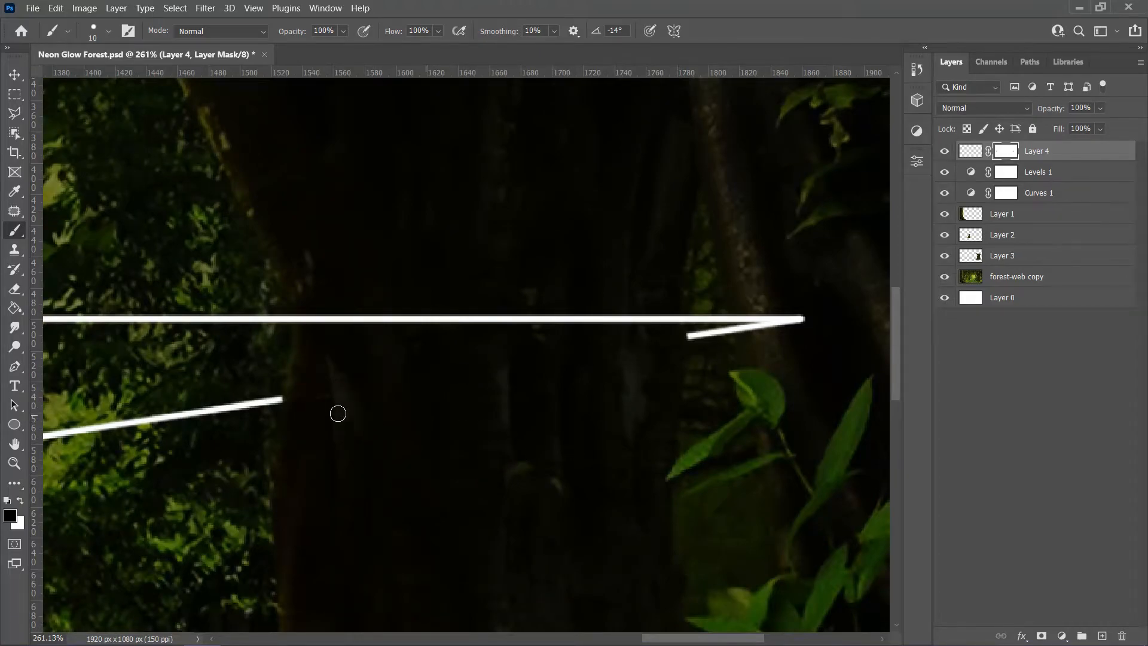
scroll(668, 409, up, 4)
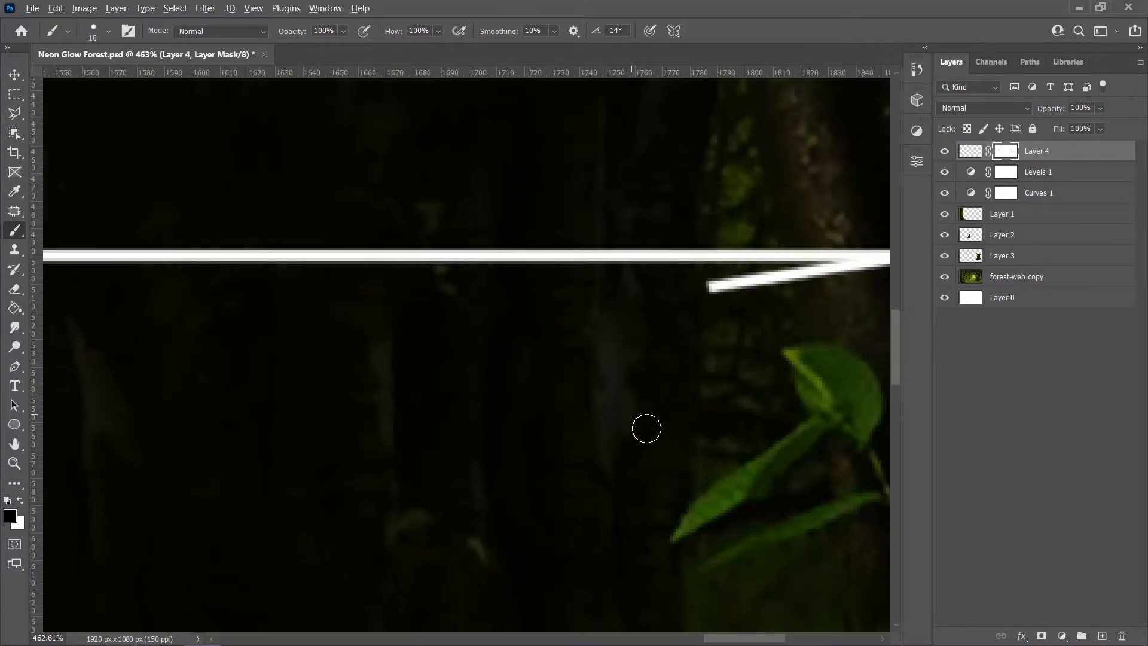
scroll(639, 422, down, 2)
scroll(638, 419, down, 8)
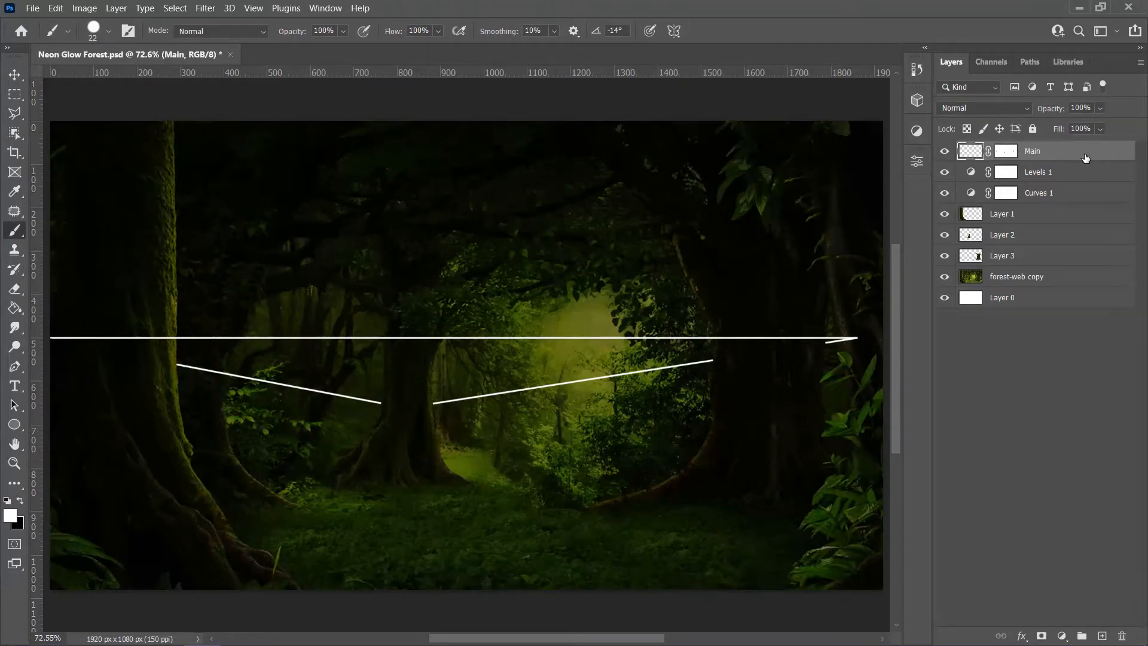
- Duplicate the Main layer as Inner
right_click(1085, 157)
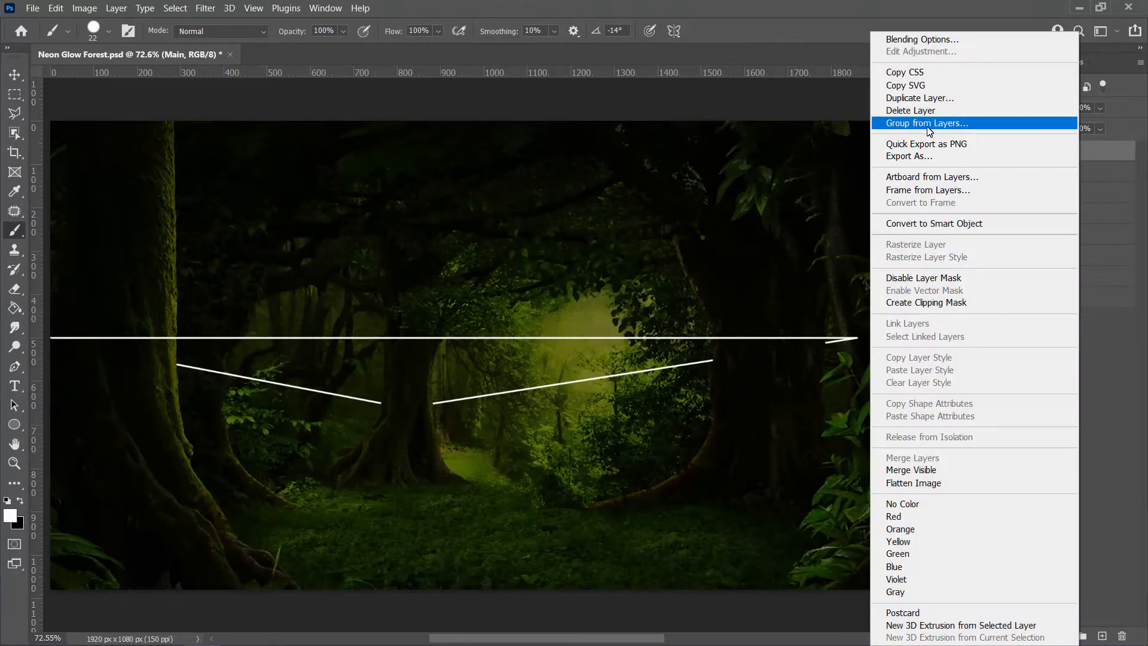
click(939, 96)
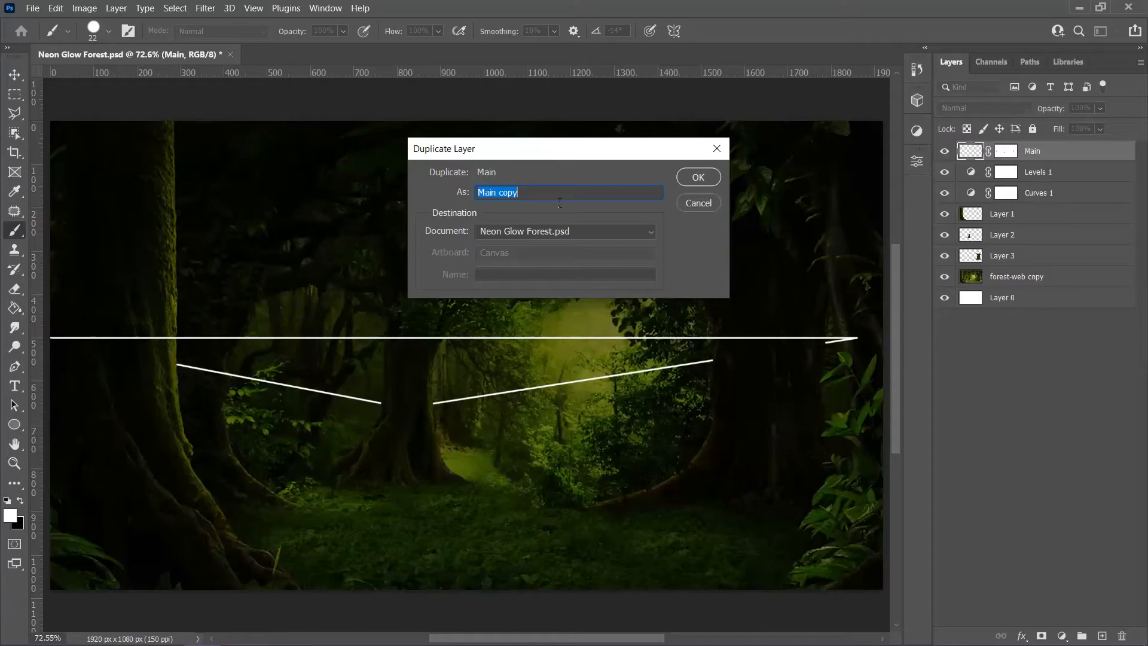
click(697, 178)
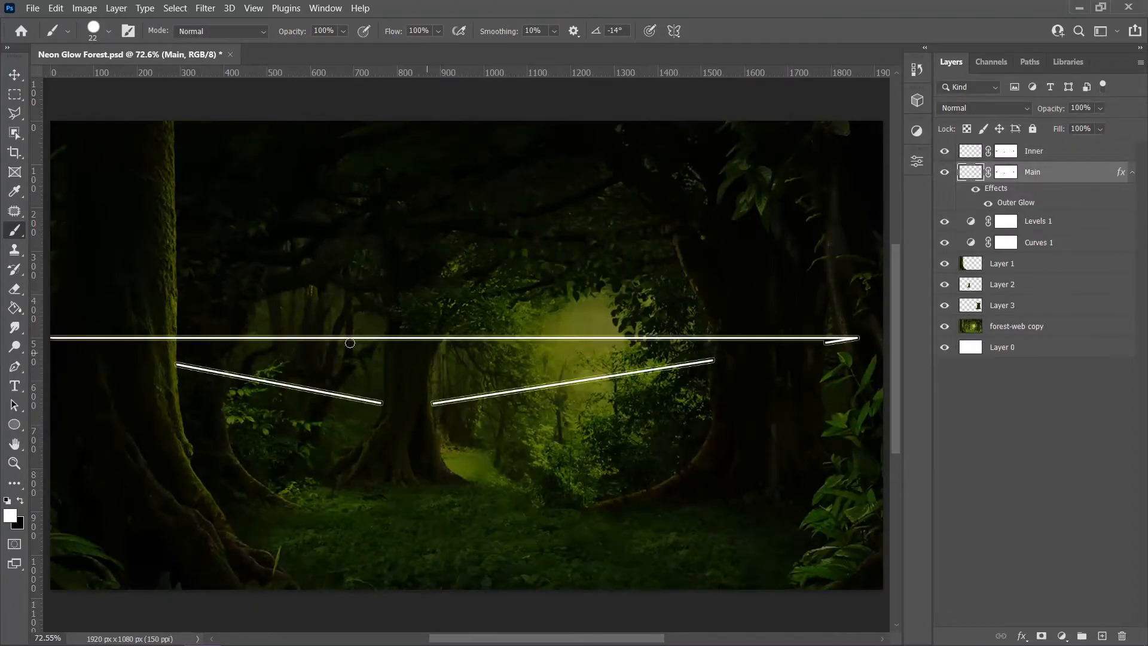
- Convert the Main layer for smart filters and apply a Gaussian Blur with a 5.0 pixel radius
click(217, 7)
click(224, 43)
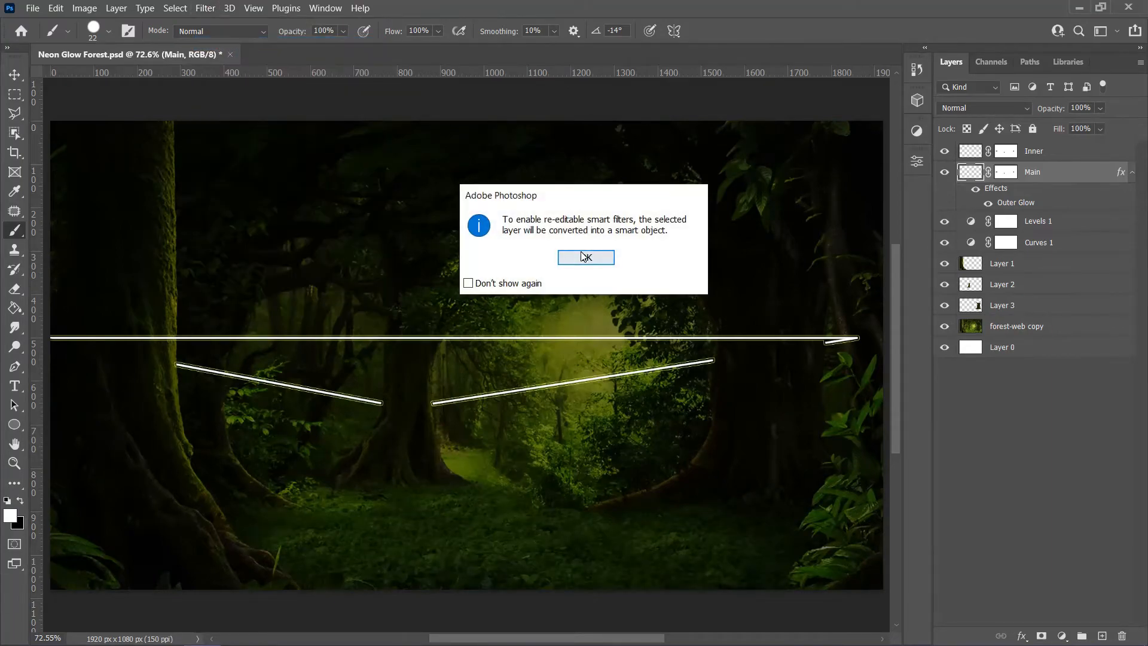
key(Return)
click(205, 8)
mouse_move(251, 185)
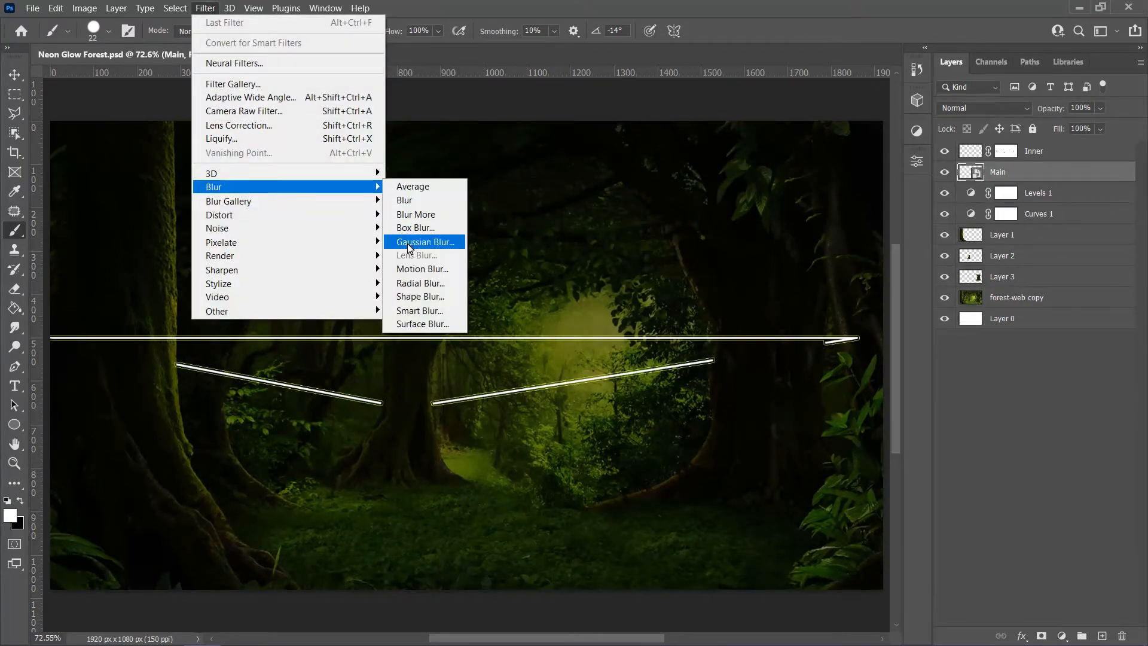
click(445, 242)
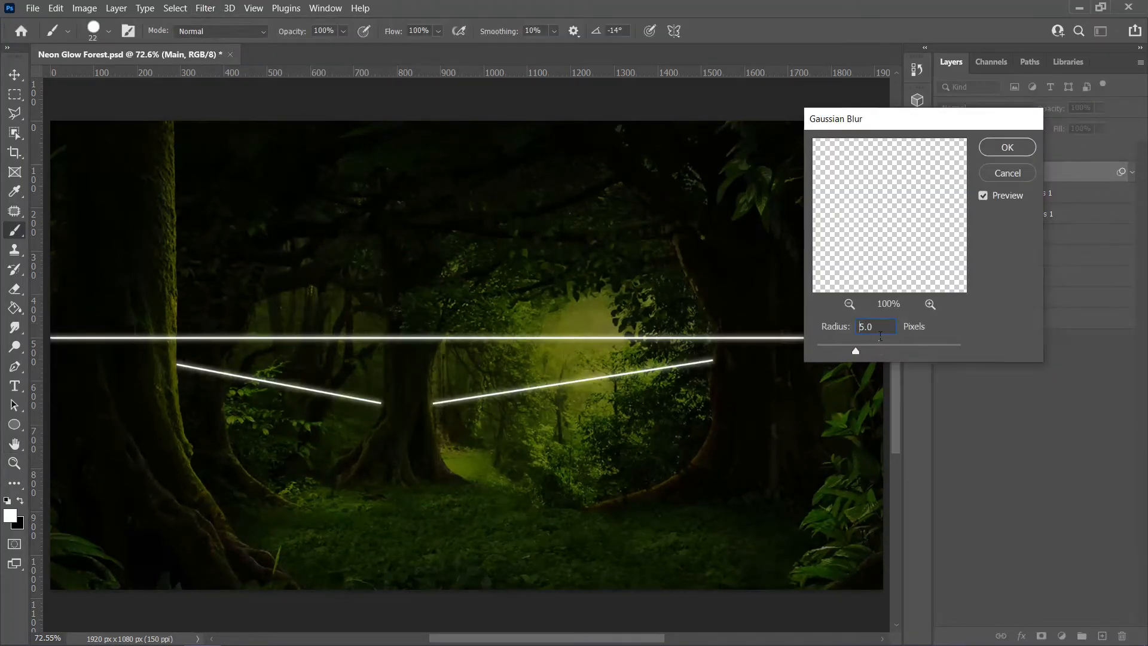
key(Return)
- Duplicate the blurred Main layer as Outer
right_click(1098, 172)
click(949, 34)
text(Outer)
key(Return)
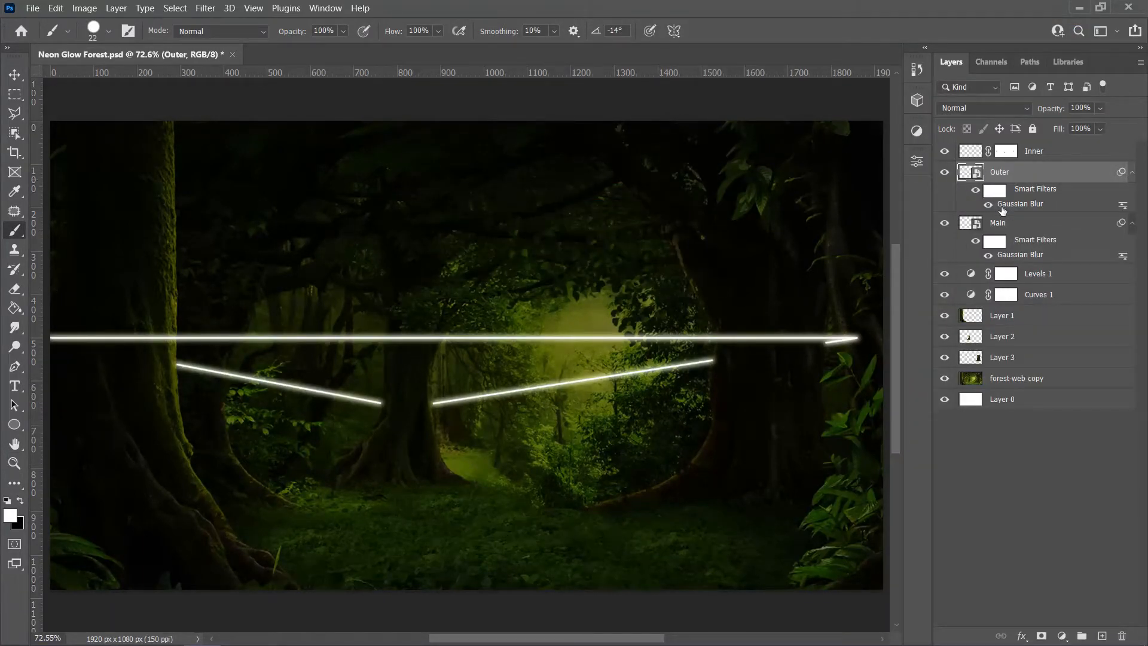
- Set the Gaussian Blur radius on the Outer layer to 20 pixels
double_click(1007, 204)
drag(877, 129, 934, 168)
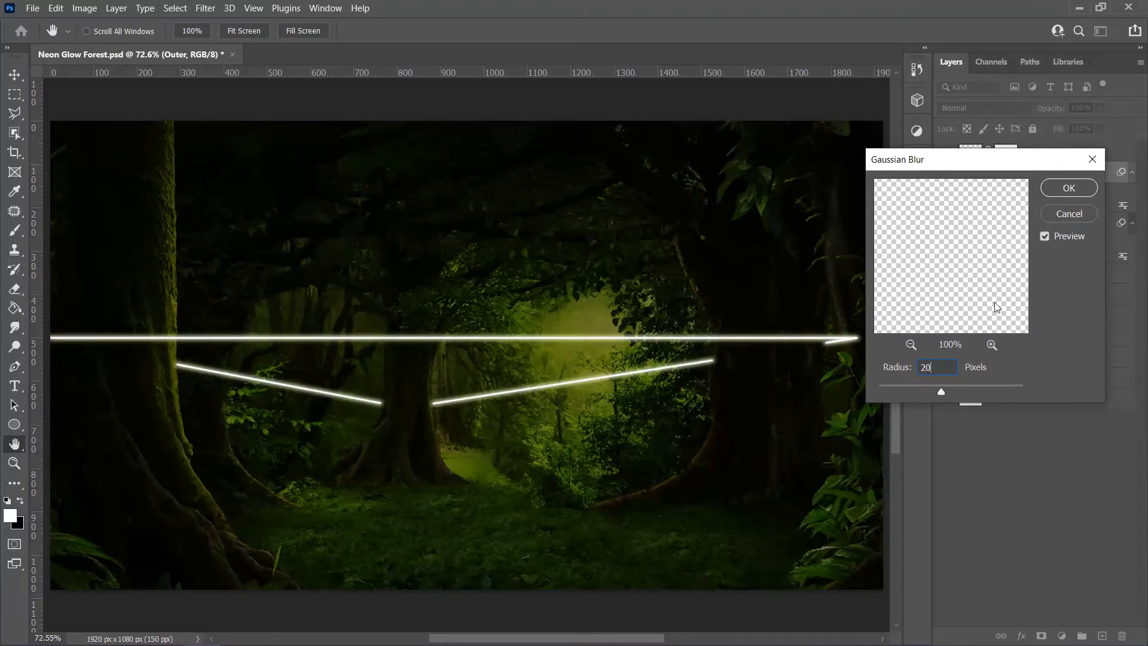
click(1060, 186)
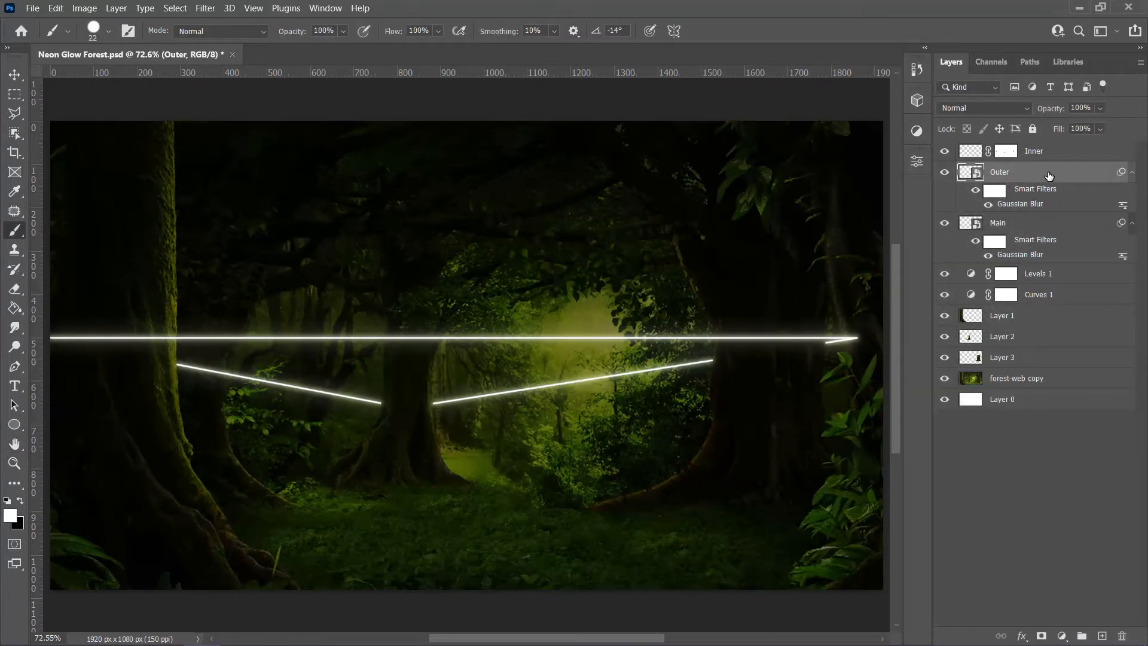
- Duplicate the Outer layer and raise the copy's Gaussian Blur radius to about 37 pixels
key(ctrl+j)
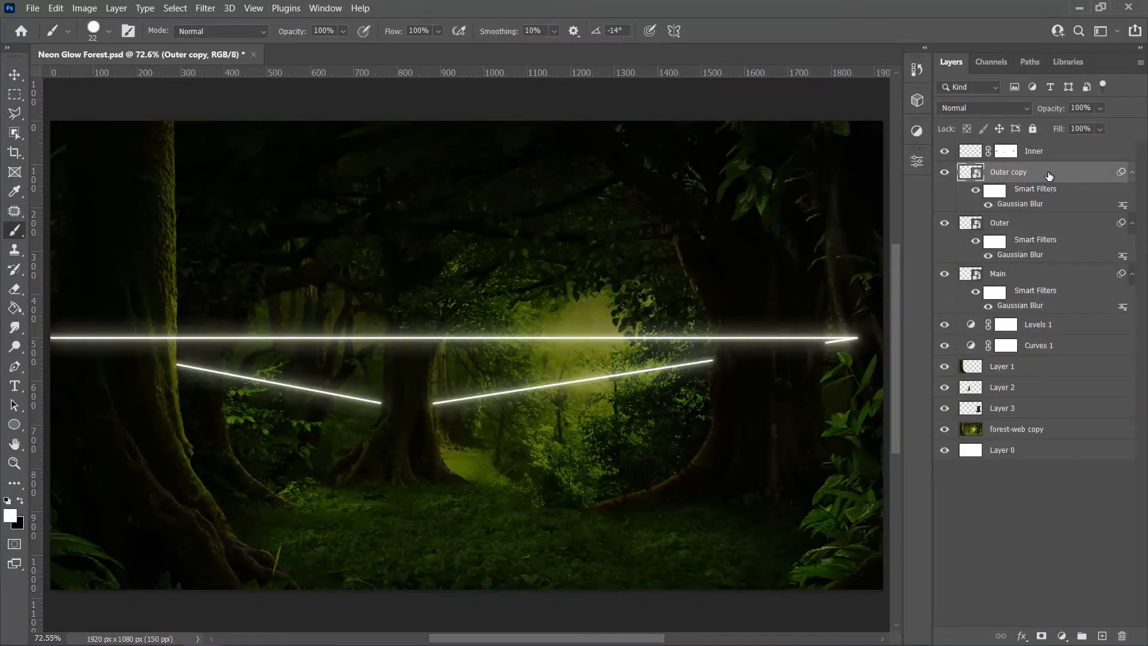
double_click(1027, 206)
drag(928, 392, 946, 389)
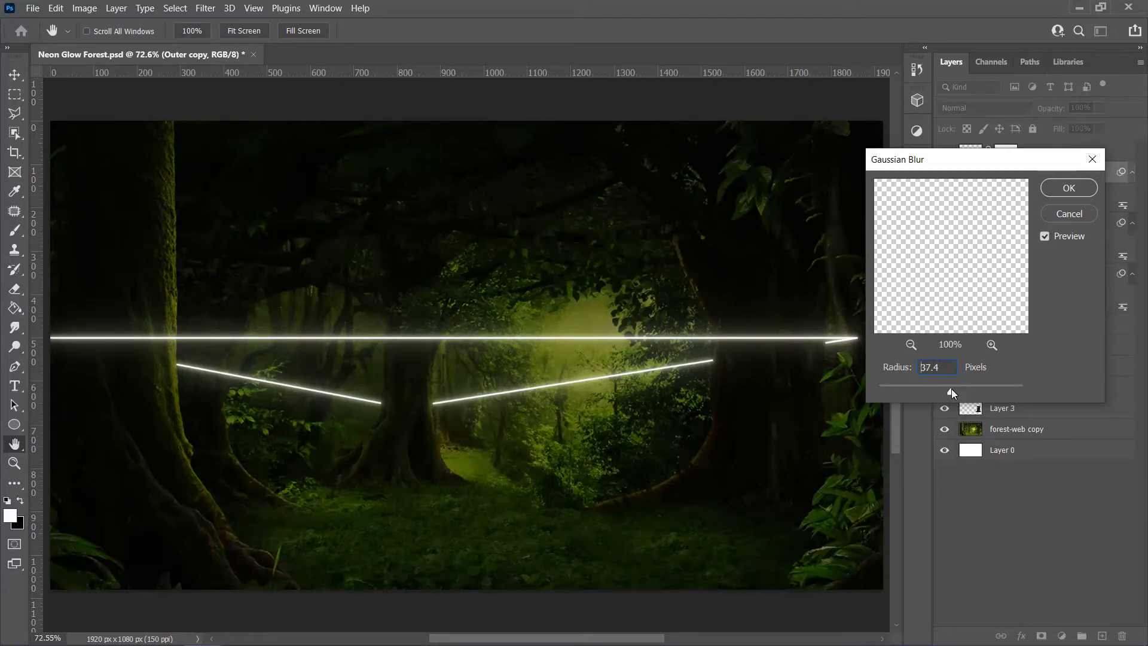
drag(947, 390, 949, 391)
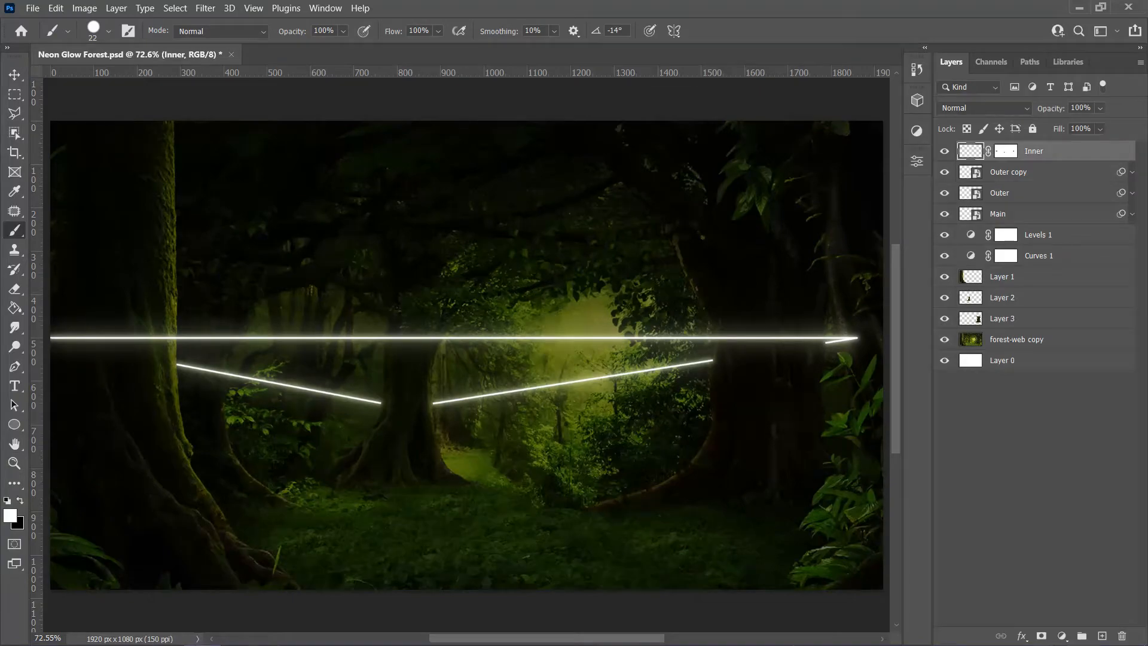
- Add a Gradient Map adjustment layer above Inner and move its black colour stop to 50%
click(1063, 636)
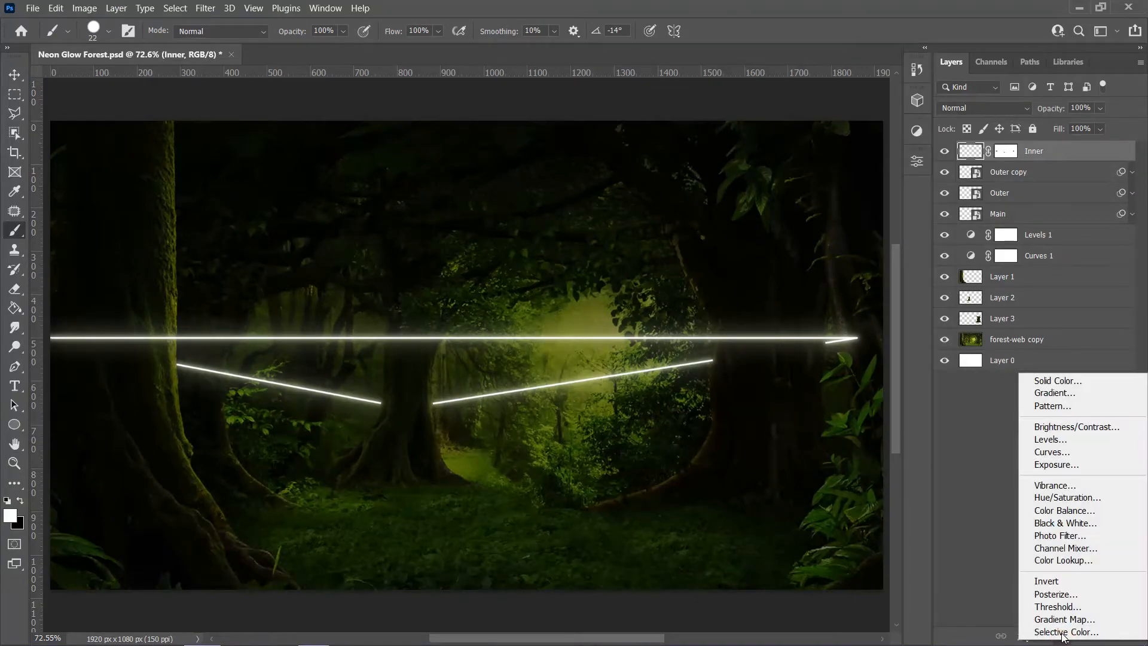
click(1046, 622)
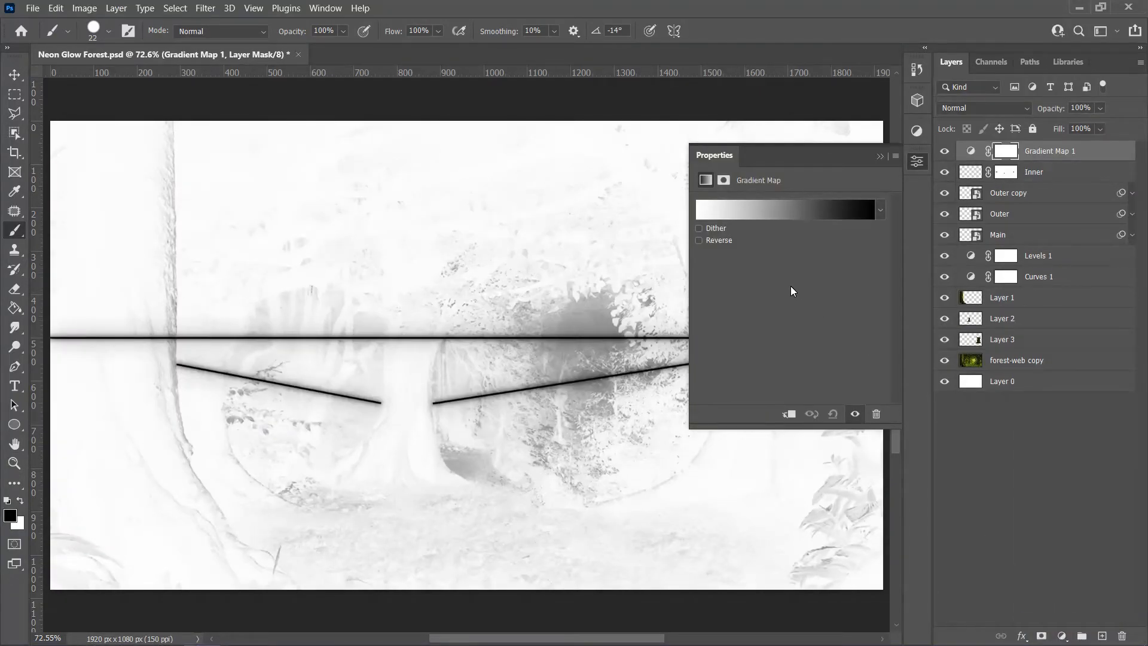
click(757, 217)
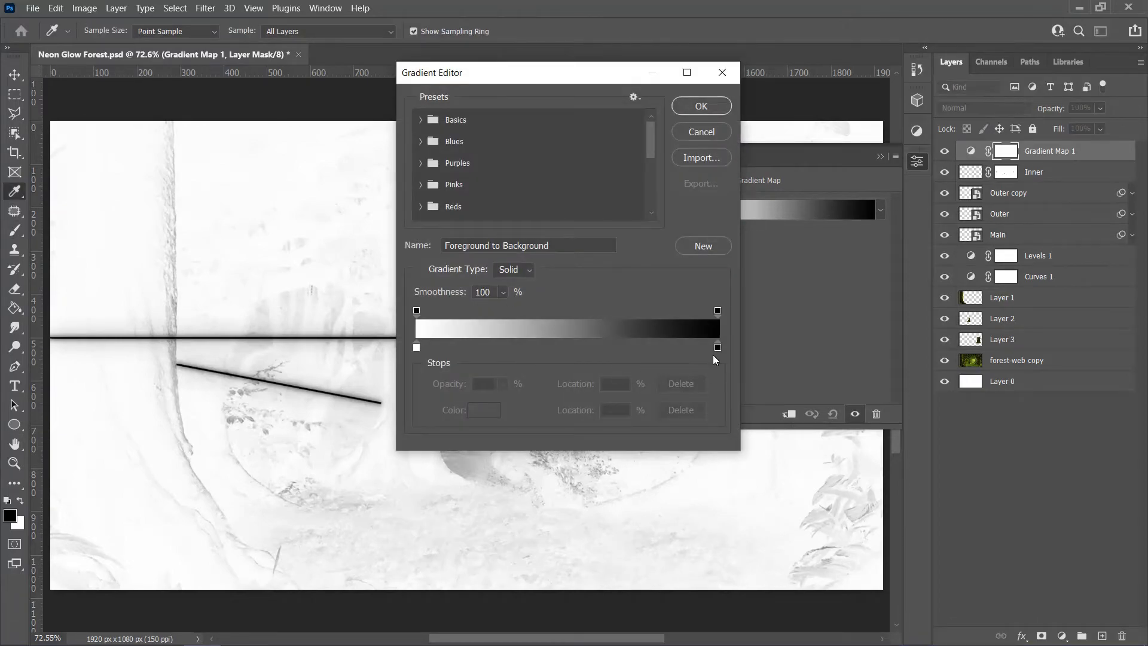
click(717, 349)
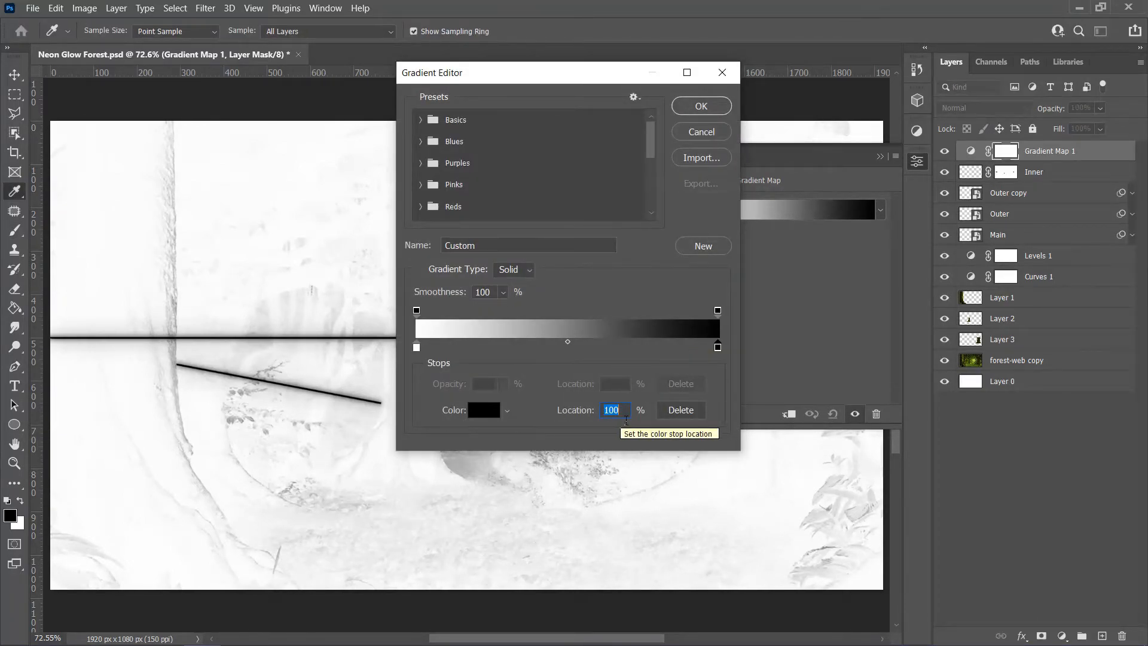
text(50)
drag(485, 72, 604, 79)
click(685, 354)
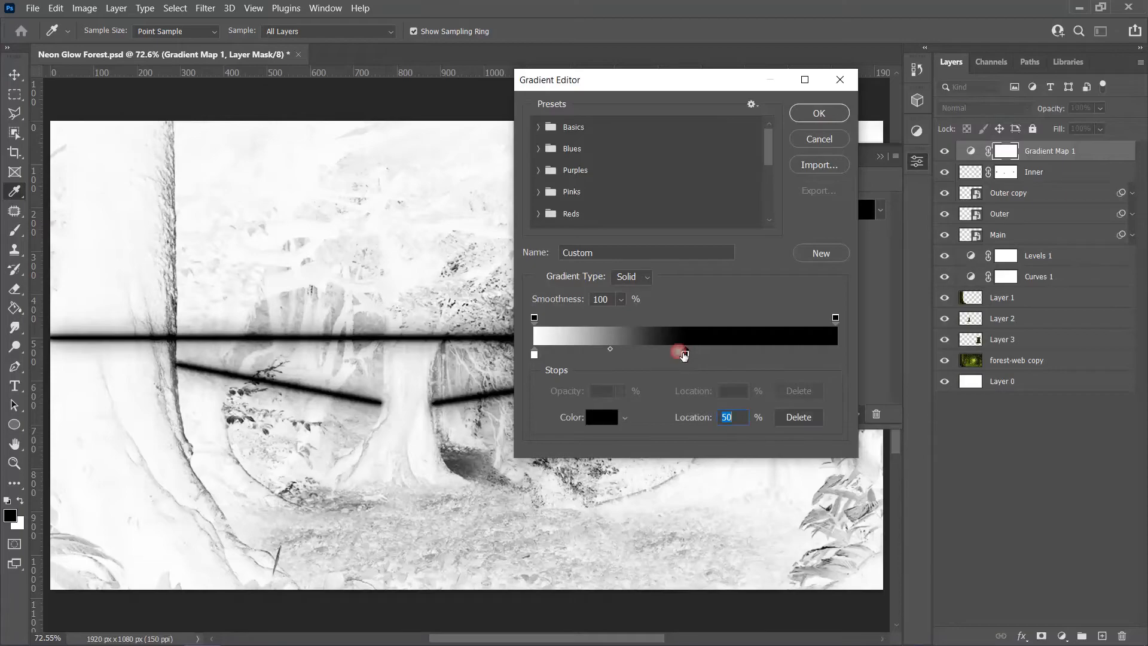
- Change the gradient's 50% colour stop from black to a medium green
click(598, 418)
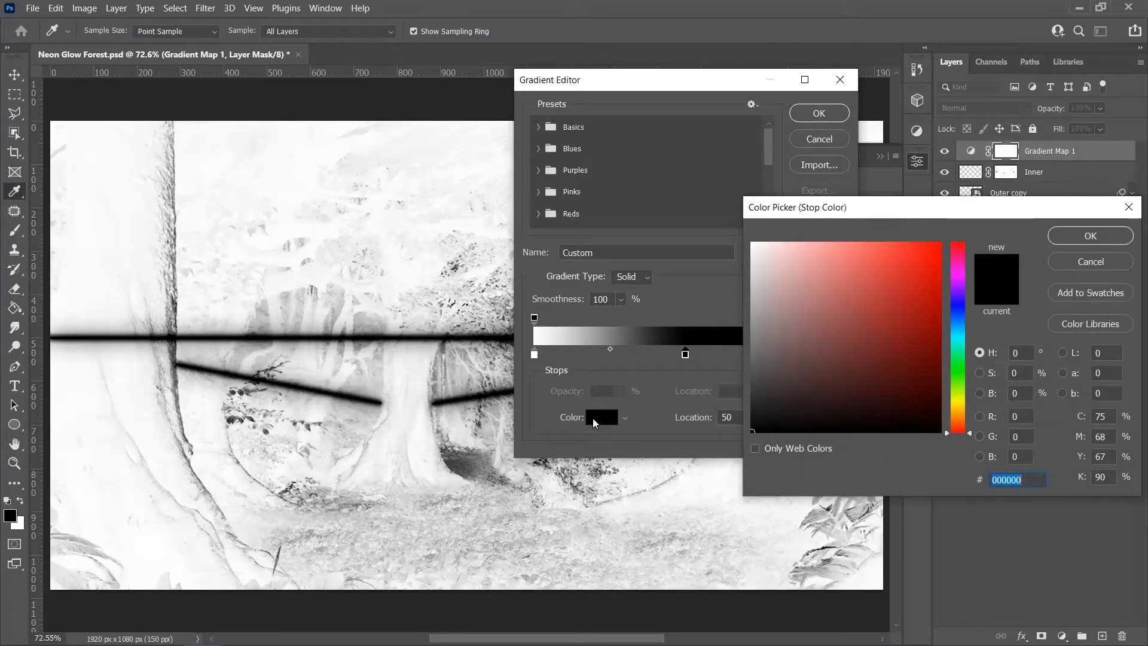
click(957, 386)
click(925, 328)
click(923, 305)
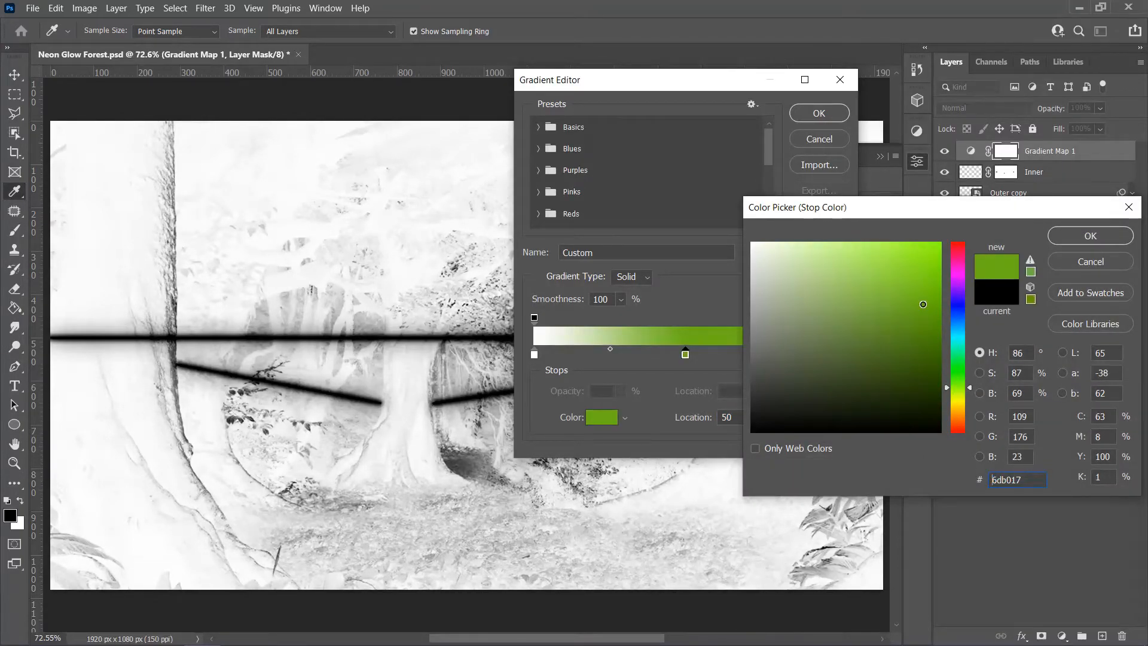
key(Return)
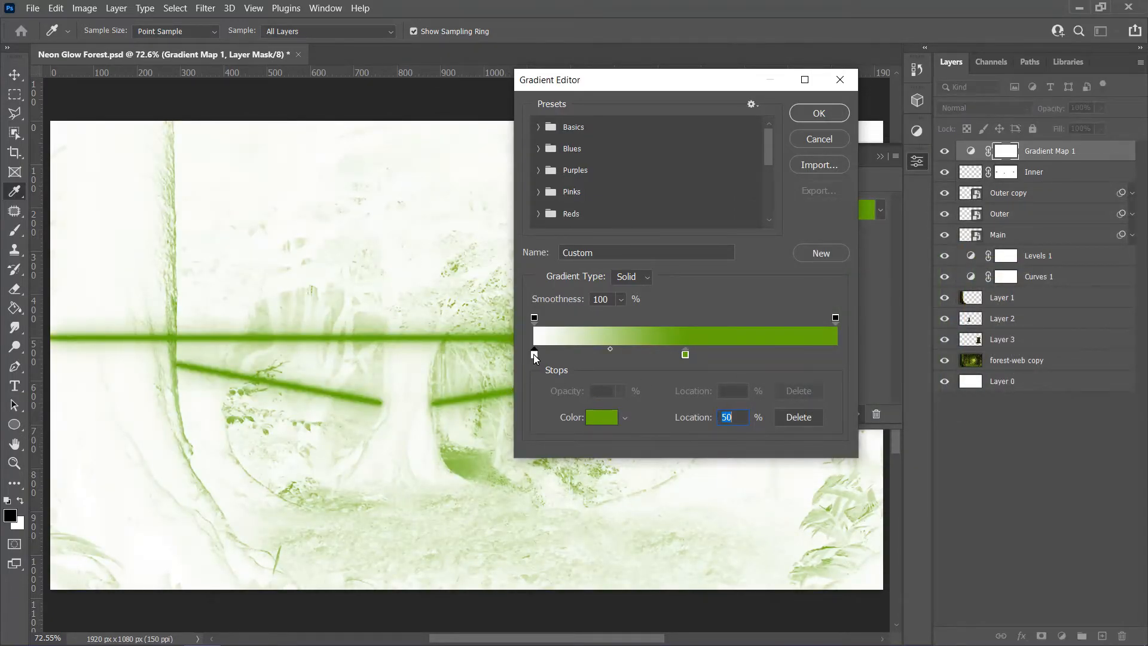
- Set the gradient's starting stop to a pale yellow-green, about #daf08e, and accept the gradient
click(611, 423)
click(977, 297)
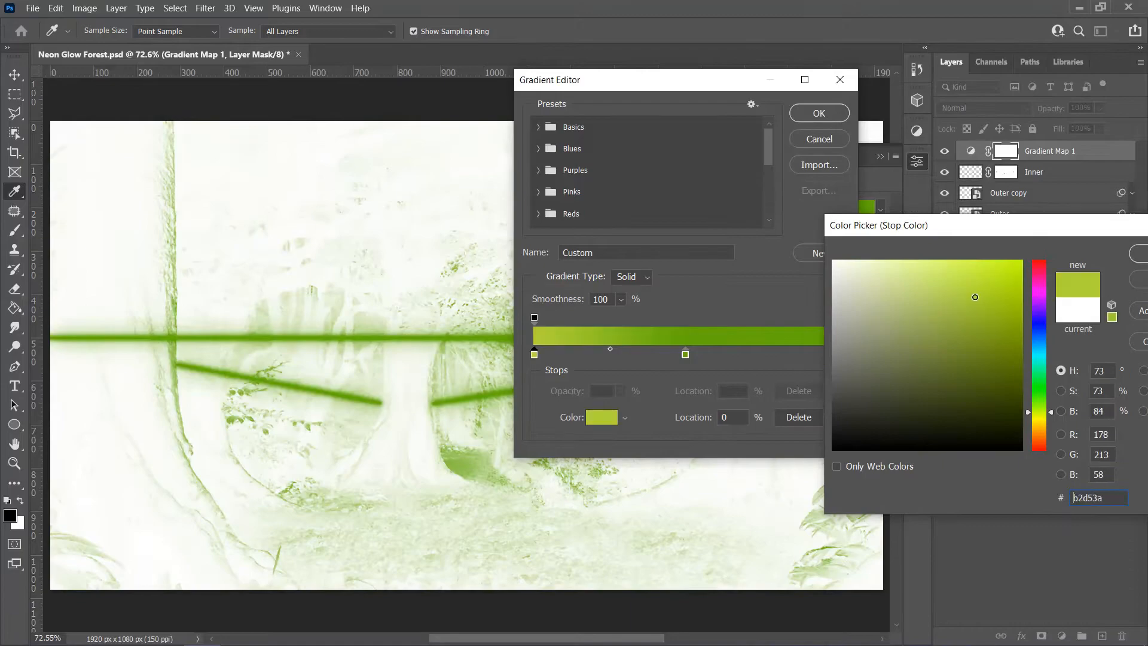
drag(966, 303, 913, 273)
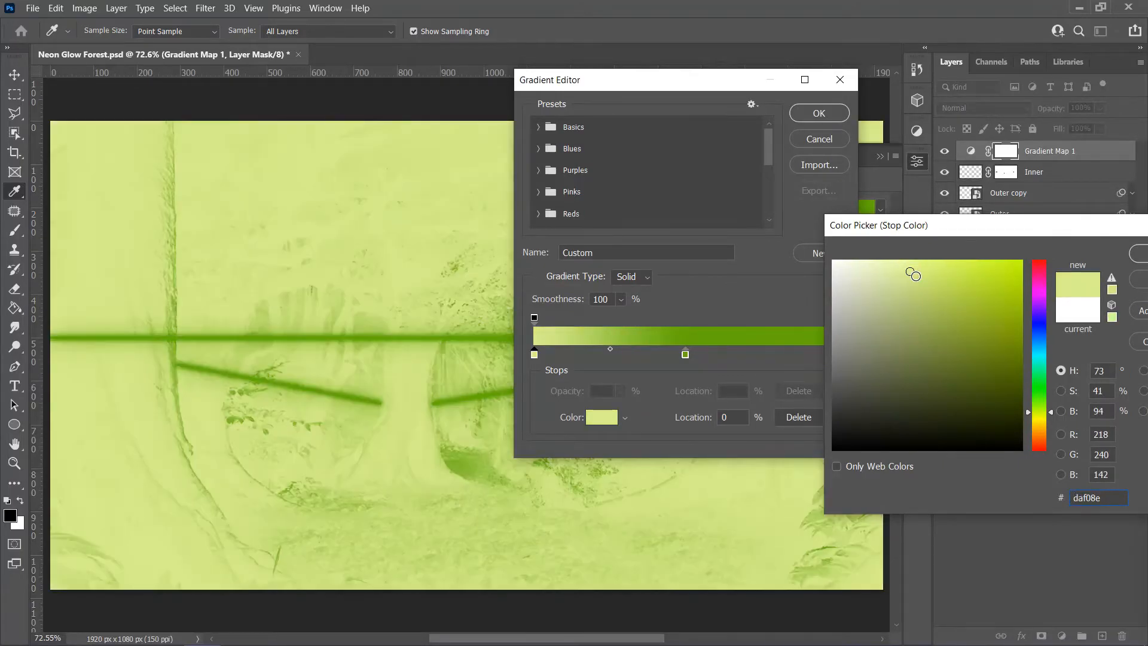
drag(900, 226, 602, 268)
click(897, 299)
click(821, 113)
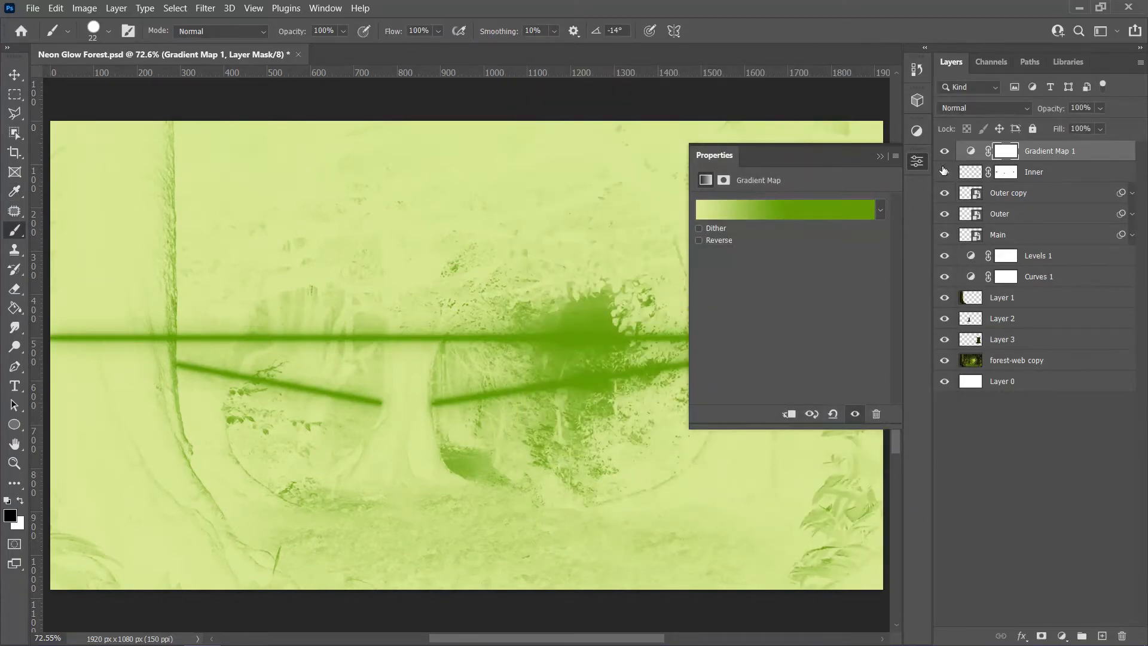
- Move the Gradient Map 1 layer below Main and invert its mask to black
click(919, 162)
drag(1089, 156, 1076, 252)
key(ctrl+i)
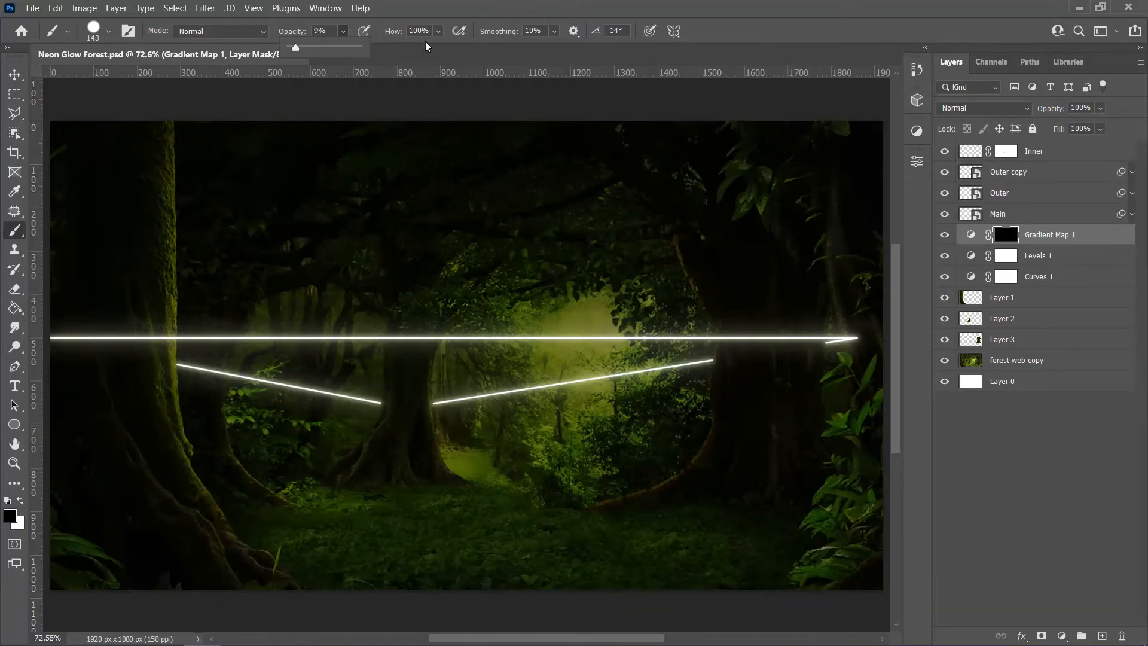
- Lower the 143 px round brush's hardness to make it soft for painting on the Gradient Map 1 mask
right_click(659, 407)
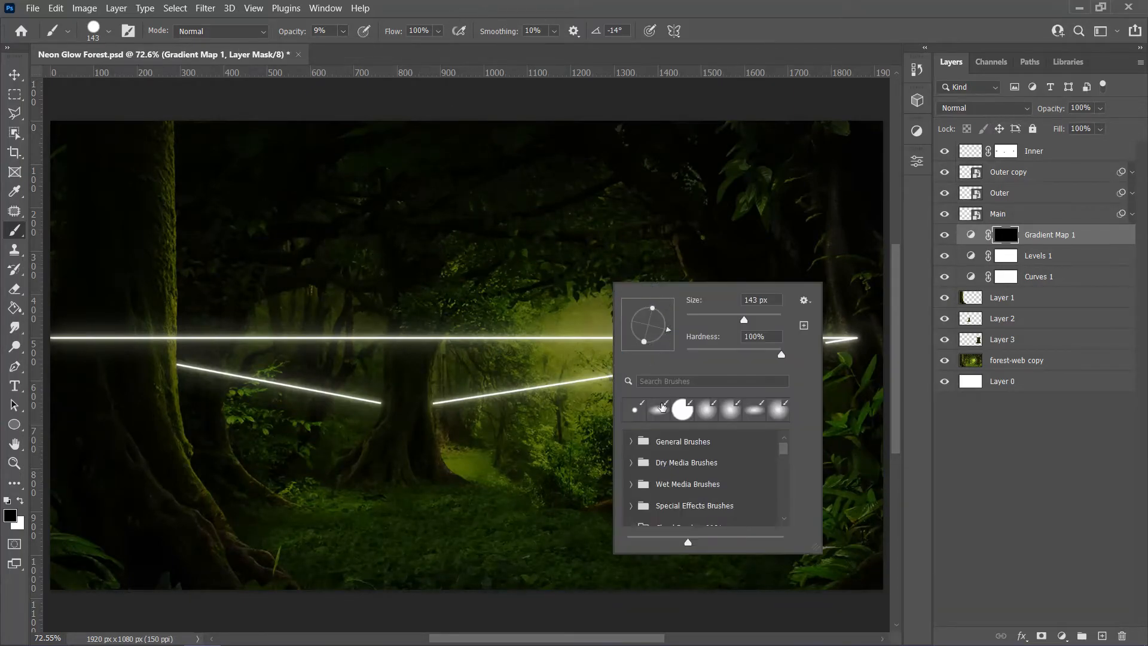
drag(716, 353, 685, 354)
click(807, 46)
key(x)
key(ctrl+z)
- Try clipping Gradient Map 1 to Layer 1 beneath the Curves layer and painting its mask at 46% brush opacity
drag(1110, 239, 1110, 287)
key(ctrl+alt+g)
key(4)
key(6)
scroll(396, 349, up, 6)
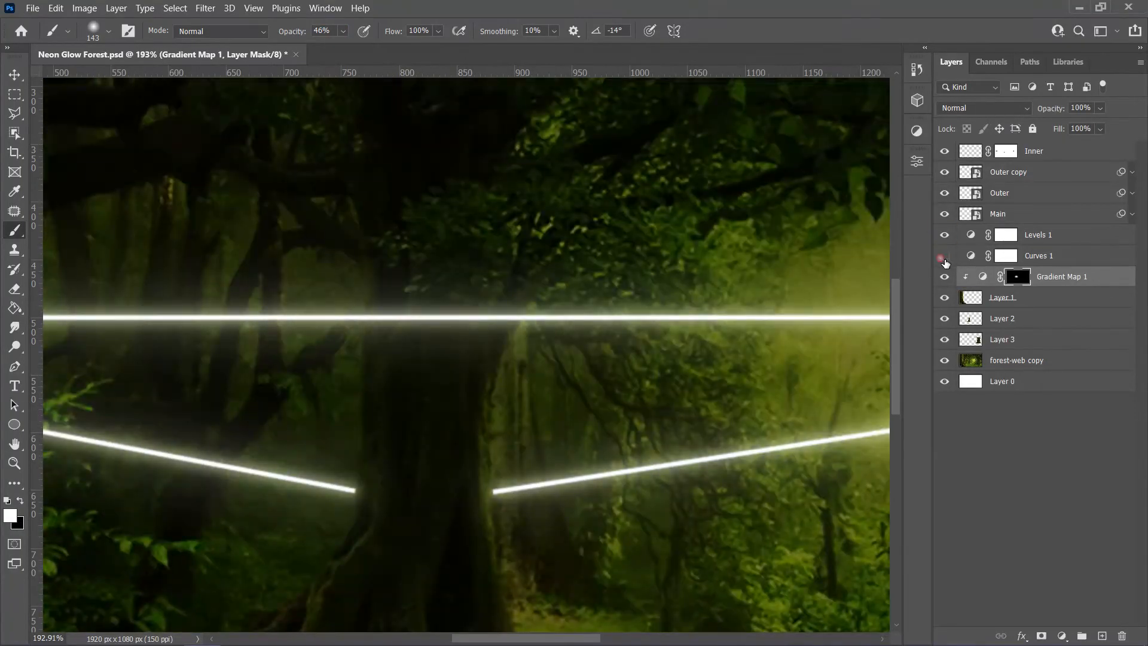
click(465, 449)
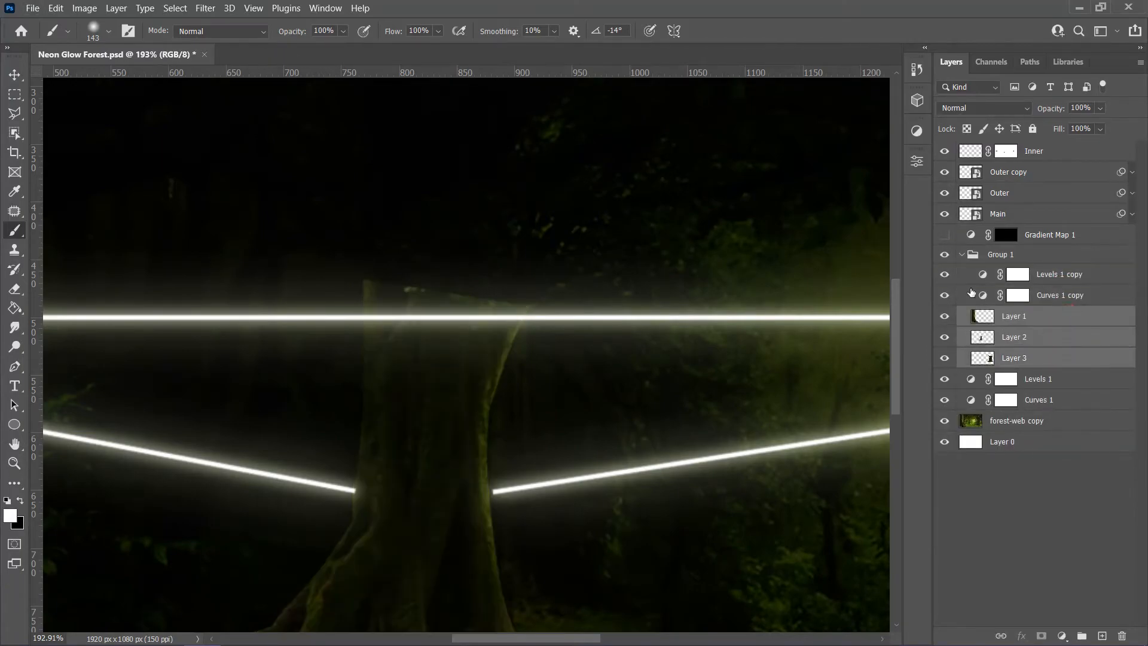
- Clip Gradient Map 1 to Group 1 and paint a soft white glow on the central trunk at 30% opacity and 10% flow
key(ctrl+0)
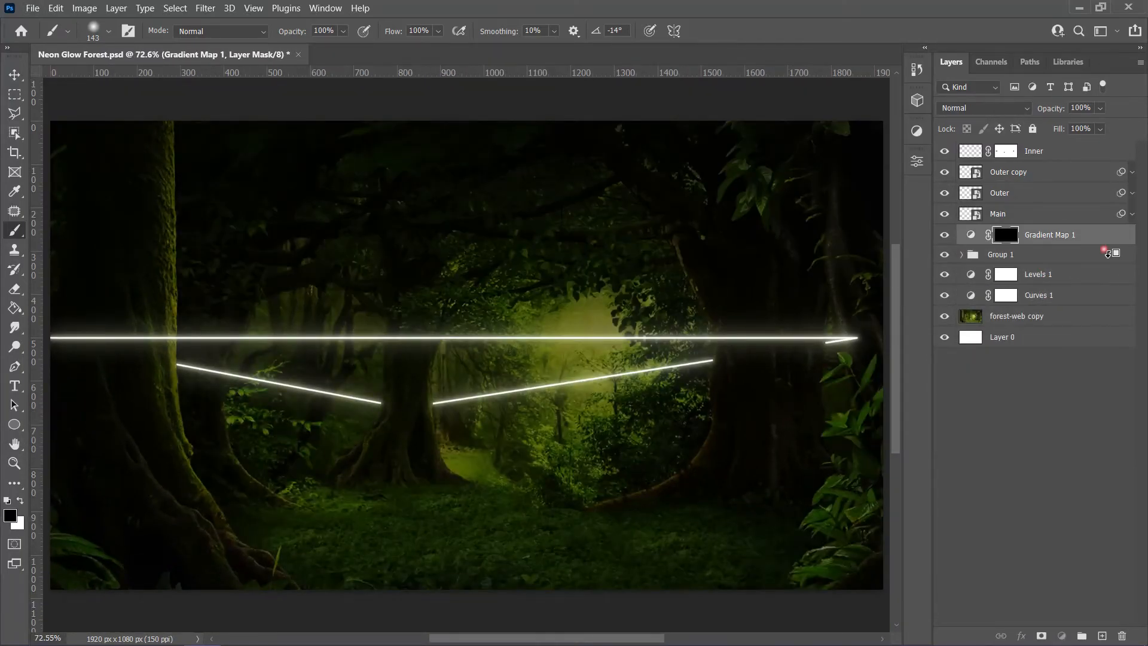
scroll(419, 359, up, 5)
mouse_move(364, 394)
mouse_down()
mouse_move(374, 309)
mouse_move(372, 390)
mouse_up()
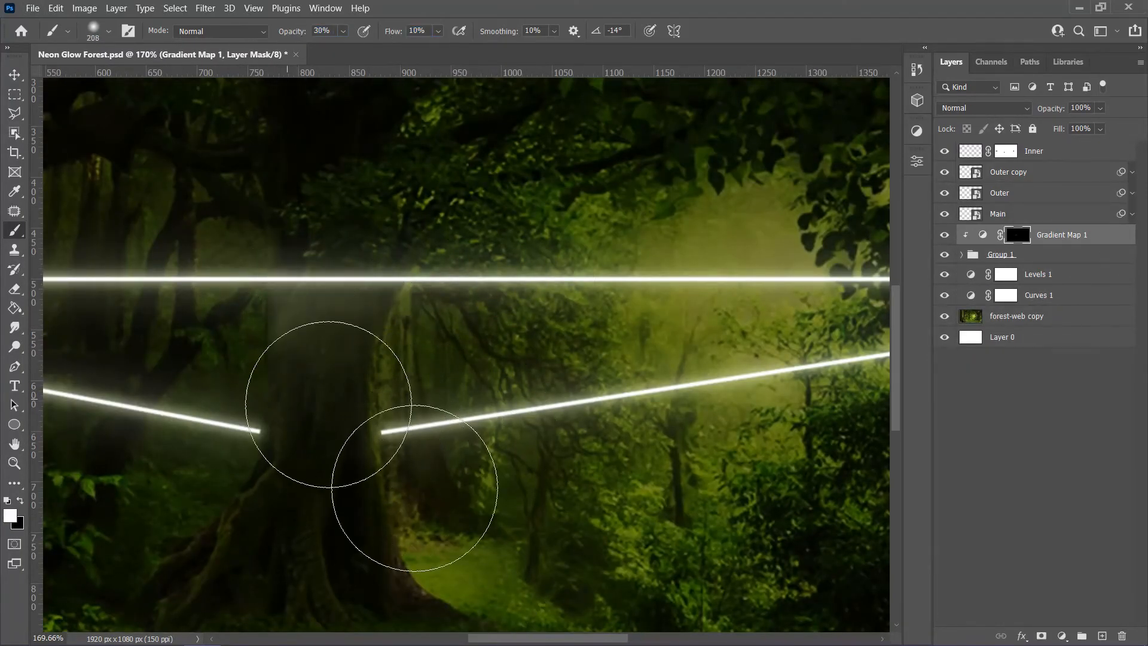
- Paint a soft white glow with a smaller brush around the light lines at the left tree on the Gradient Map 1 mask
key(ctrl+0)
drag(412, 366, 412, 323)
key(x)
key(x)
mouse_move(224, 361)
mouse_down()
mouse_move(198, 307)
mouse_move(147, 371)
mouse_move(207, 426)
mouse_up()
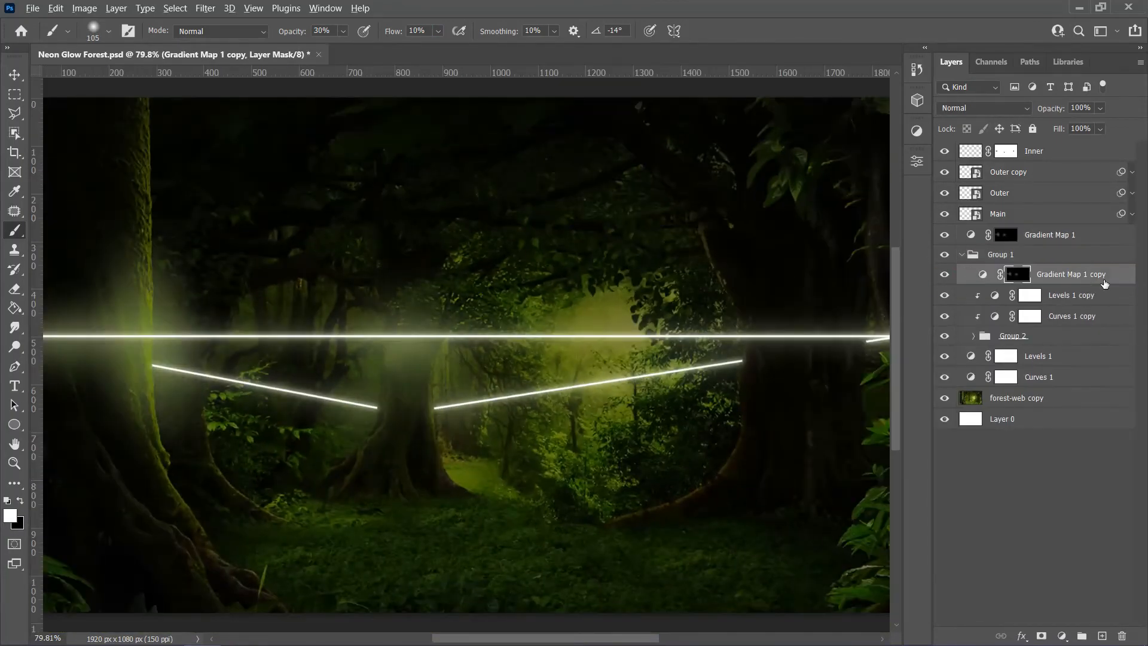
- Clip the Gradient Map 1 copy to Group 2 and paint its mask to light the left and right trunks
drag(185, 325, 169, 447)
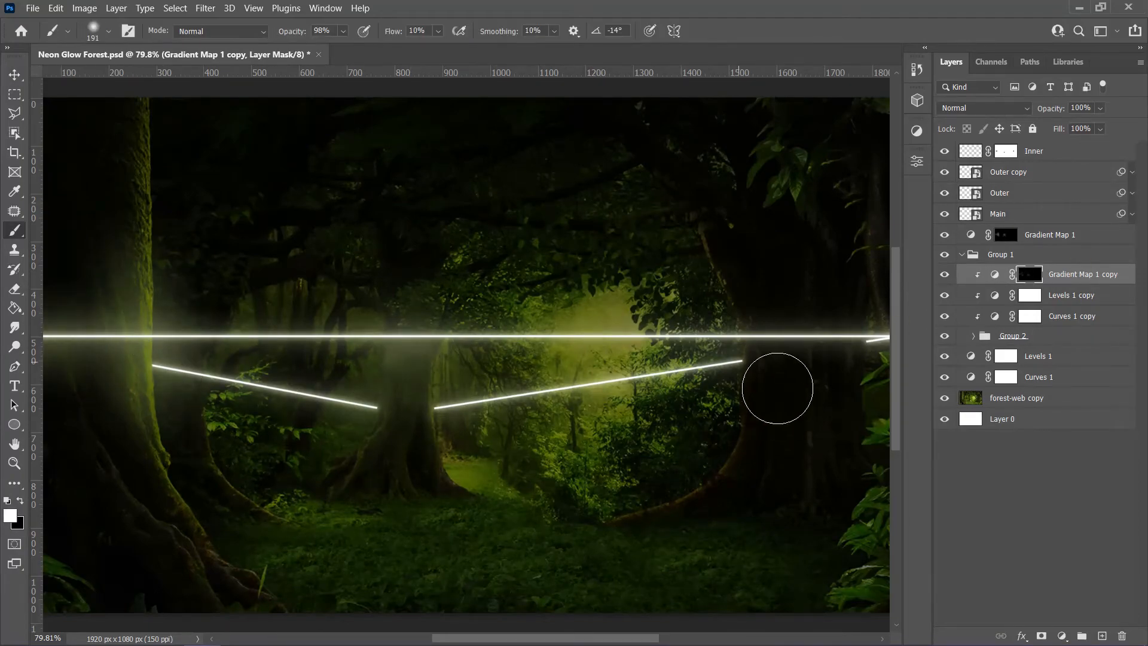
key(x)
drag(774, 403, 764, 323)
key(x)
- Set the brush opacity to 14% and tone down the glow beside the central trunk in black on the Gradient Map 1 mask
drag(295, 32, 268, 39)
text(14)
key(Return)
scroll(833, 377, right, 2)
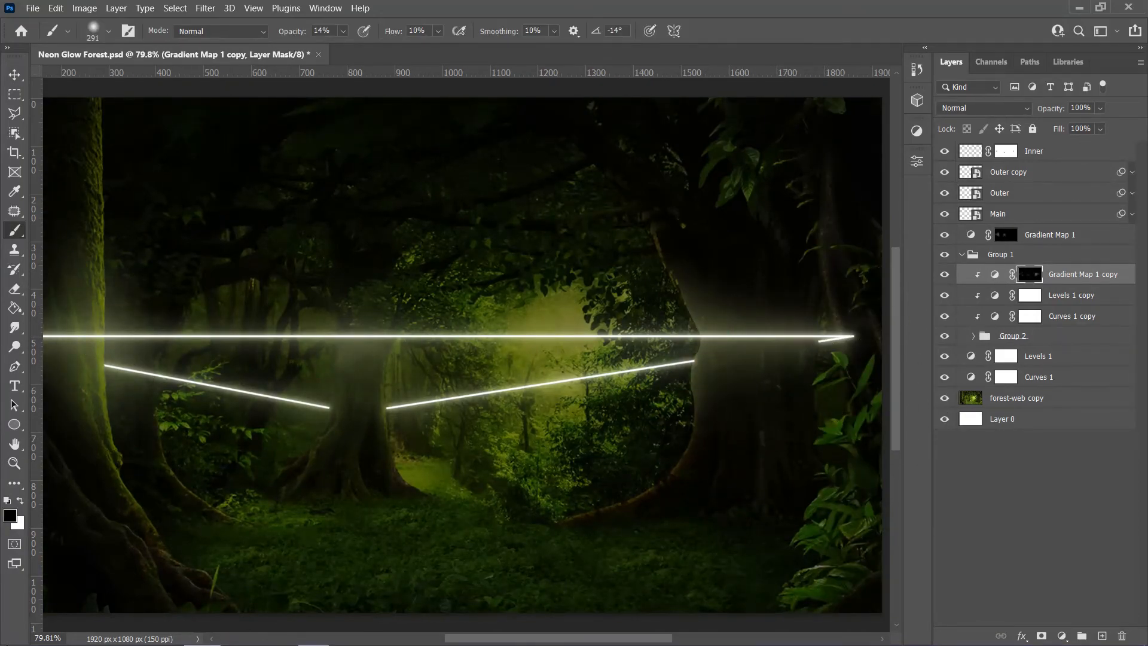
key(x)
key(ctrl+minus)
scroll(313, 402, left, 3)
key(x)
click(1006, 235)
key(x)
key(x)
drag(482, 357, 476, 374)
key(x)
key(x)
key(x)
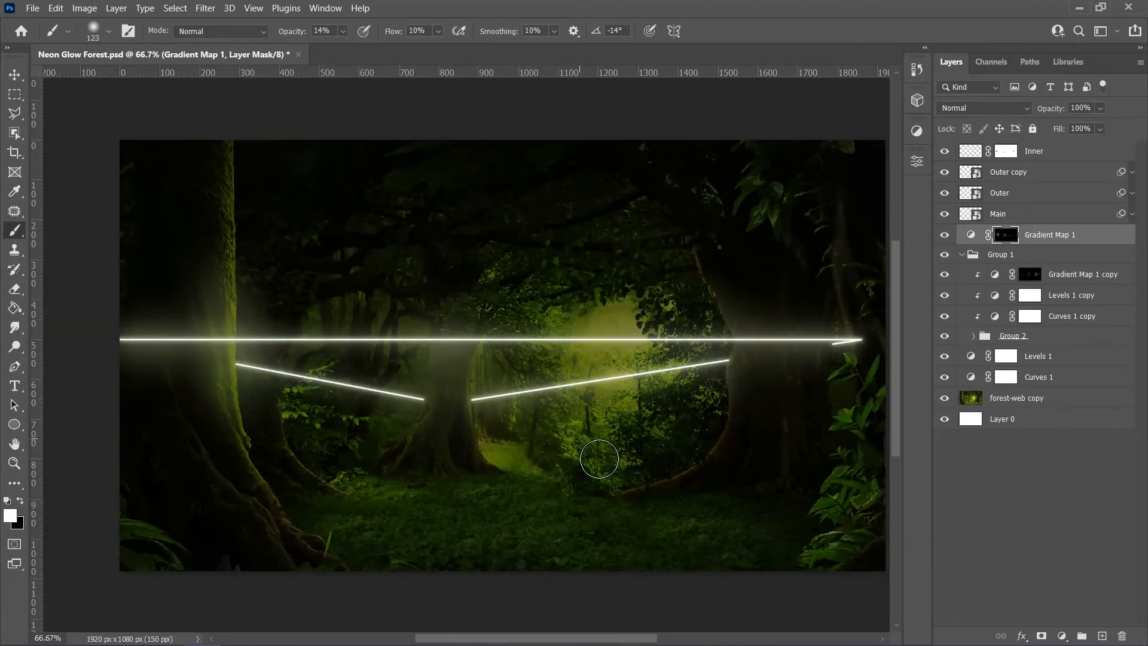
- Brighten the central trunk on the Gradient Map 1 copy's mask with white at 28% brush opacity
key(x)
click(1030, 274)
key(x)
key(2)
key(8)
click(1006, 235)
click(1030, 275)
drag(441, 420, 441, 345)
key(x)
- Paint a large soft white haze across the forest floor on the Gradient Map 1 mask
click(1005, 235)
key(x)
mouse_move(383, 535)
mouse_down()
mouse_move(482, 572)
mouse_move(589, 533)
mouse_up()
drag(633, 485, 406, 478)
key(x)
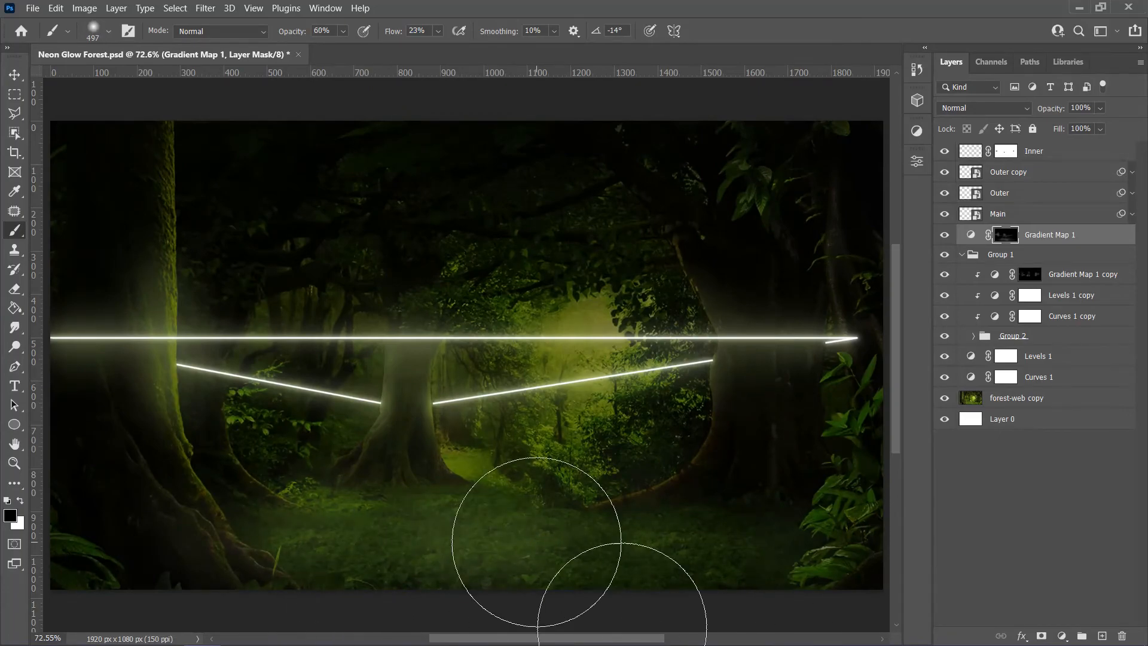
- Duplicate Gradient Map 1, paint the copy's mask black to clear it, and set the brush flow to 19%
key(ctrl+j)
alt+click(1006, 235)
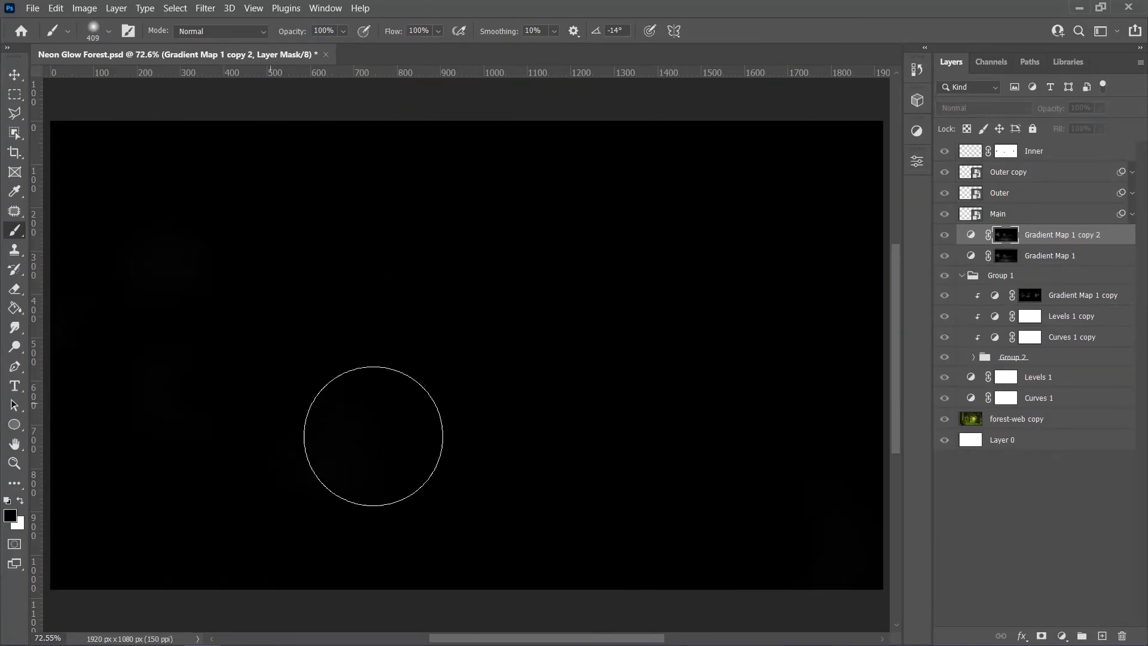
drag(341, 470, 173, 299)
click(1006, 256)
scroll(476, 622, down, 1)
key(shift+1)
key(shift+9)
- Try painting a glow across the forest floor and changing the layer's blend mode
drag(369, 499, 262, 515)
key(x)
drag(721, 449, 467, 435)
drag(516, 476, 759, 508)
click(984, 108)
click(917, 319)
key(ctrl+z)
key(ctrl+z)
key(ctrl+z)
- Paint a white band across the forest floor on the Gradient Map 1 copy 2 mask and set its blend mode to Color Dodge
click(1006, 236)
mouse_move(269, 484)
mouse_down()
mouse_move(741, 518)
mouse_move(778, 509)
mouse_up()
click(984, 108)
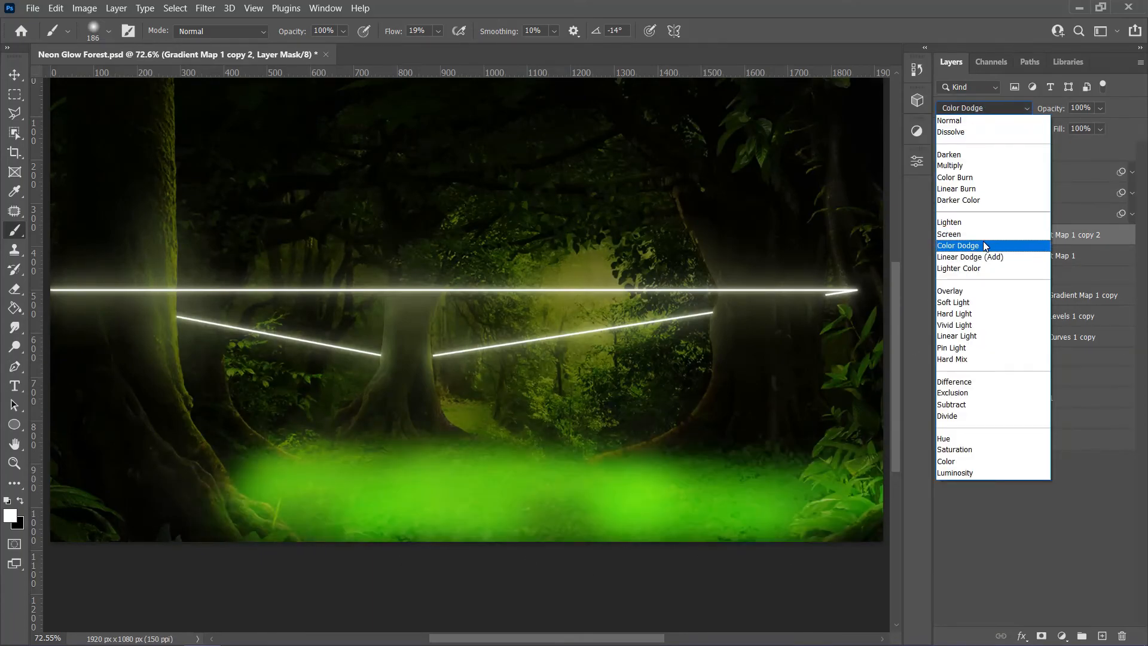
click(983, 245)
- Adjust the Blend If range of Gradient Map 1 copy 2 and change its blend mode to Soft Light
double_click(1112, 234)
drag(1025, 441, 939, 441)
key(Return)
click(984, 108)
click(953, 302)
click(945, 235)
click(945, 234)
- Paint away the glow on the central trunk in black on the Gradient Map 1 copy's mask, using a 77 px brush
click(1005, 235)
key(bracketleft)
key(bracketleft)
key(bracketleft)
key(bracketleft)
scroll(415, 297, up, 5)
key(alt+bracketleft)
key(alt+bracketleft)
key(alt+bracketleft)
key(x)
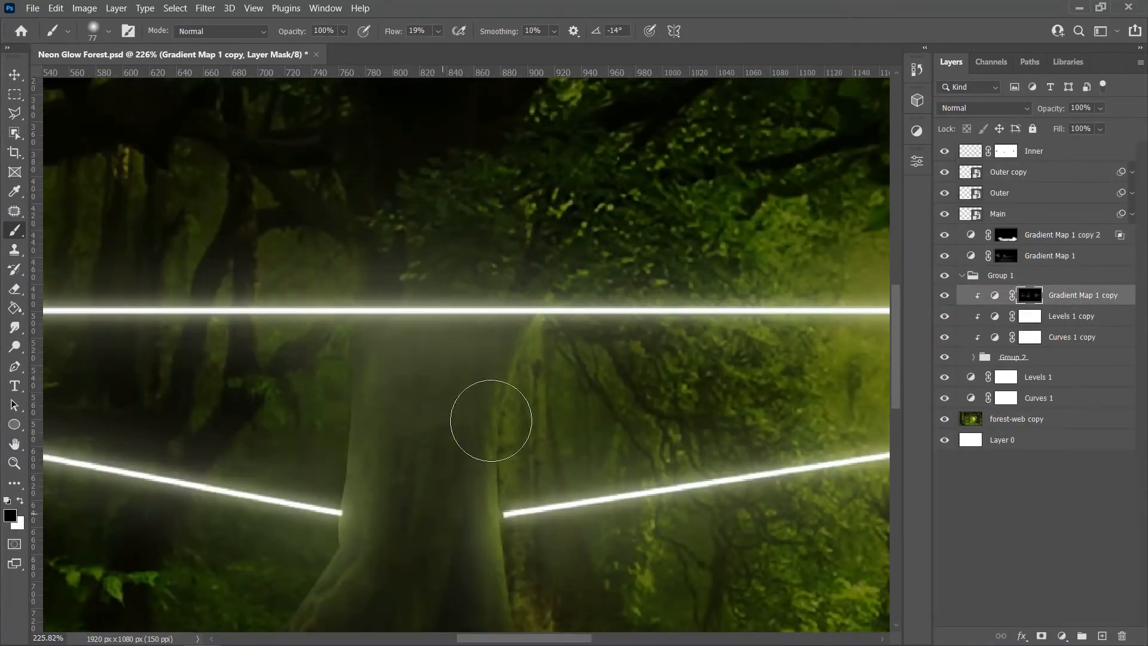
key(ctrl+0)
- Tone down the glow along the right trunk in black on the Gradient Map 1 mask at 21% brush opacity
alt+right_click(411, 436)
key(alt+bracketright)
key(alt+bracketright)
key(x)
key(2)
key(1)
key(x)
drag(783, 318, 769, 469)
- Refine the haze on the Gradient Map 1 mask with a brush of about 203 px at 16% opacity
alt+right_click(397, 405)
key(x)
drag(281, 33, 289, 37)
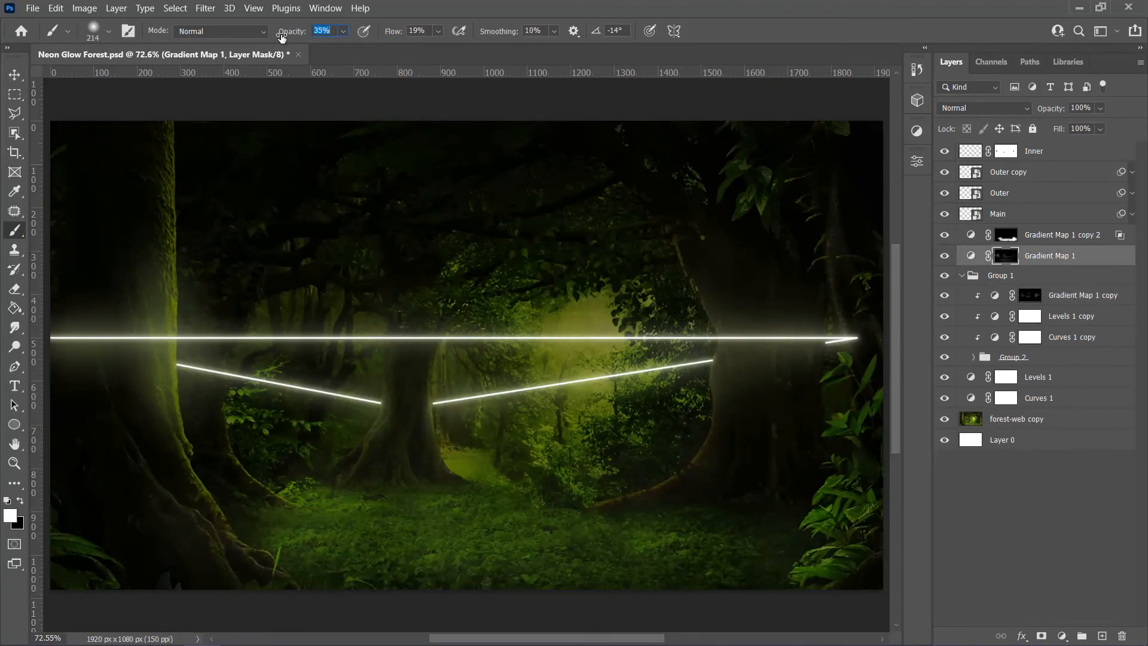
key(1)
key(6)
alt+right_click(394, 179)
key(x)
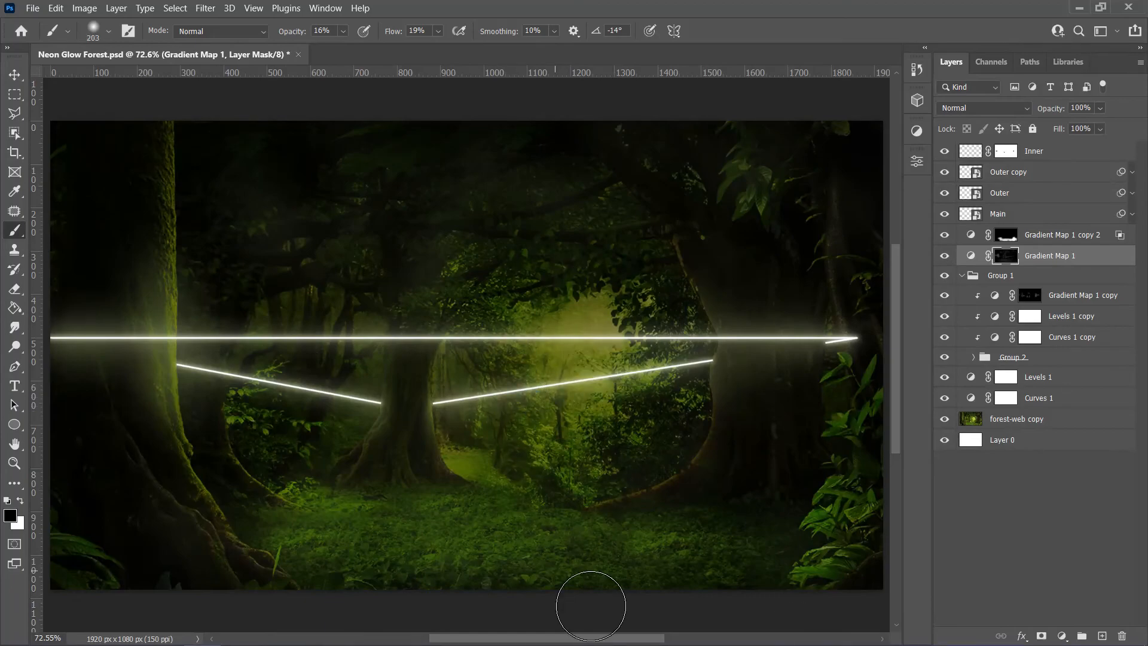